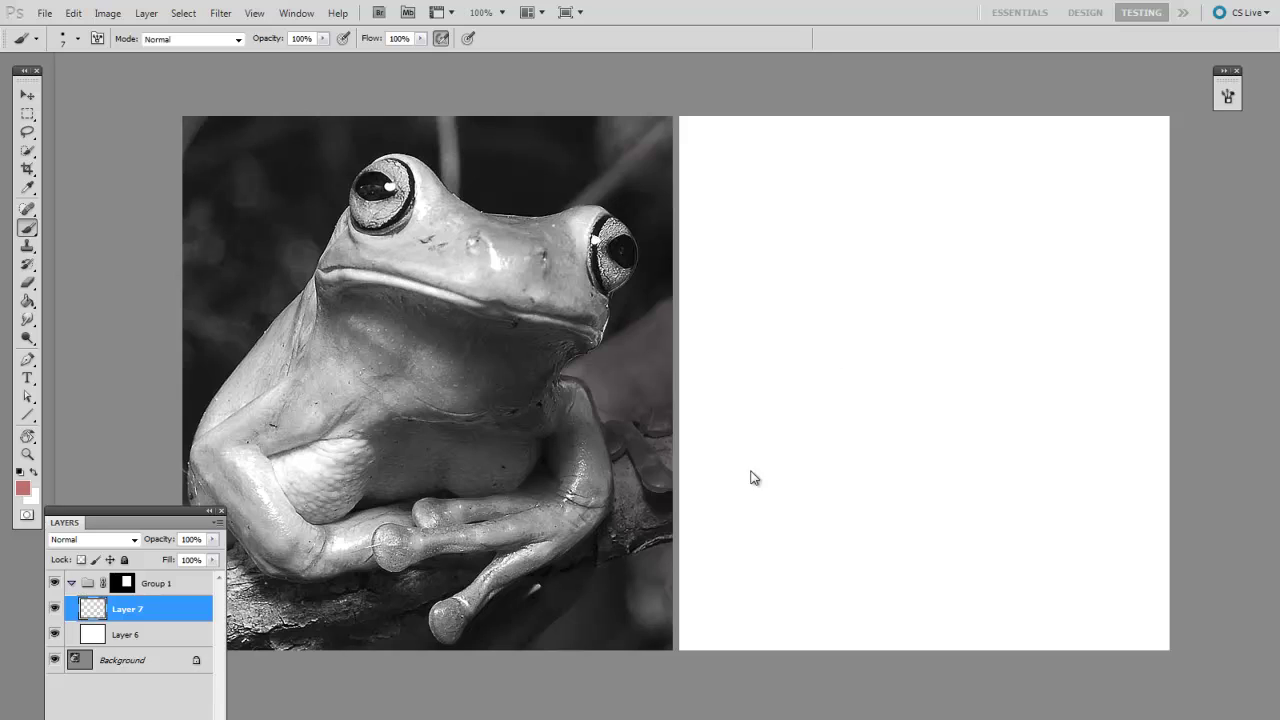
- Test a 25 px hard round brush with a zigzag stroke on the blank canvas and erase it
right_click(767, 476)
left_click(1103, 567)
key("Return")
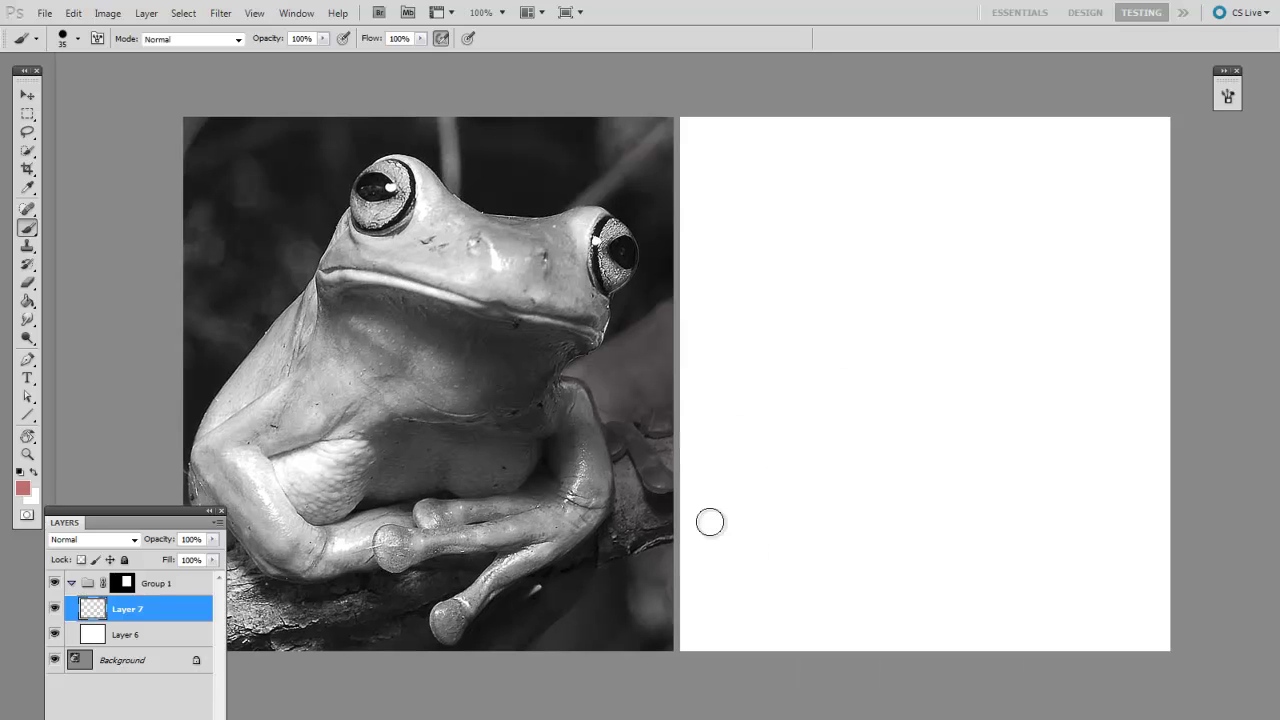
key("bracketleft")
left_click_drag(700, 404, 795, 543)
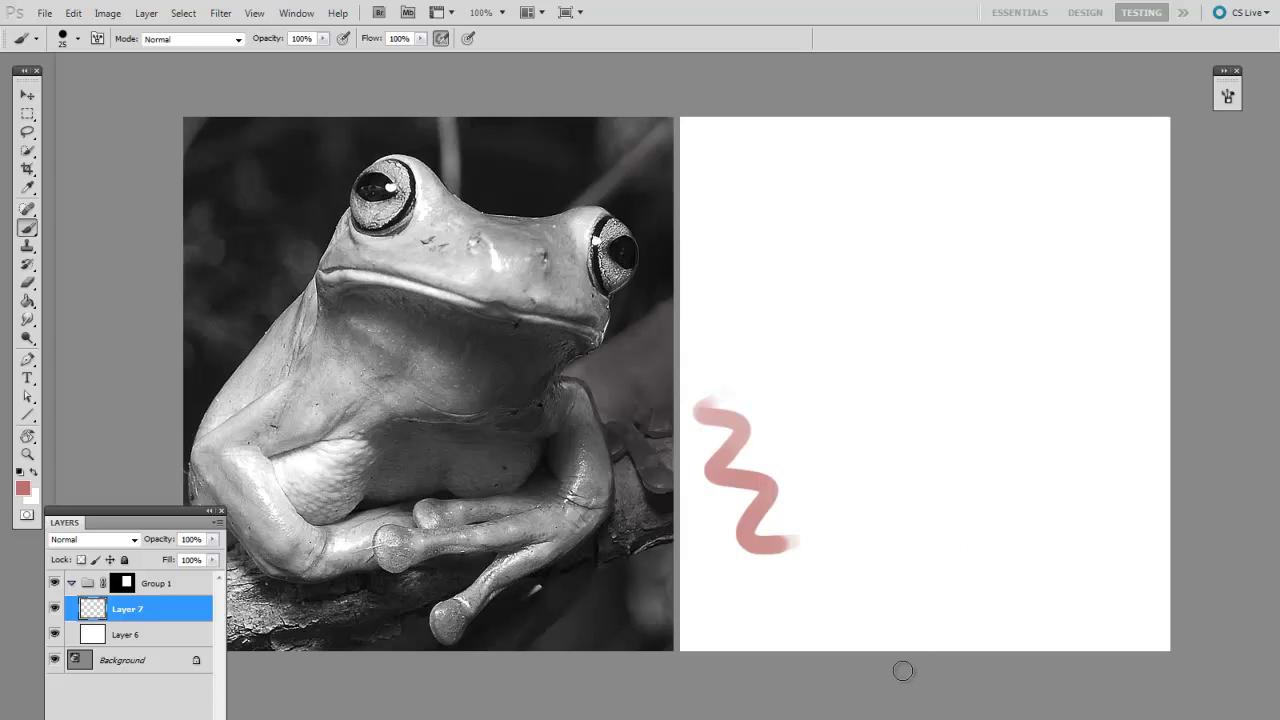
key("e")
mouse_move(797, 474)
left_mouse_down()
mouse_move(750, 545)
mouse_move(720, 503)
mouse_move(763, 400)
left_mouse_up()
key("b")
- Choose the 35 px hard round brush preset, reduce it to 10 px, and sketch the left side and top of the frog's head
right_click(816, 434)
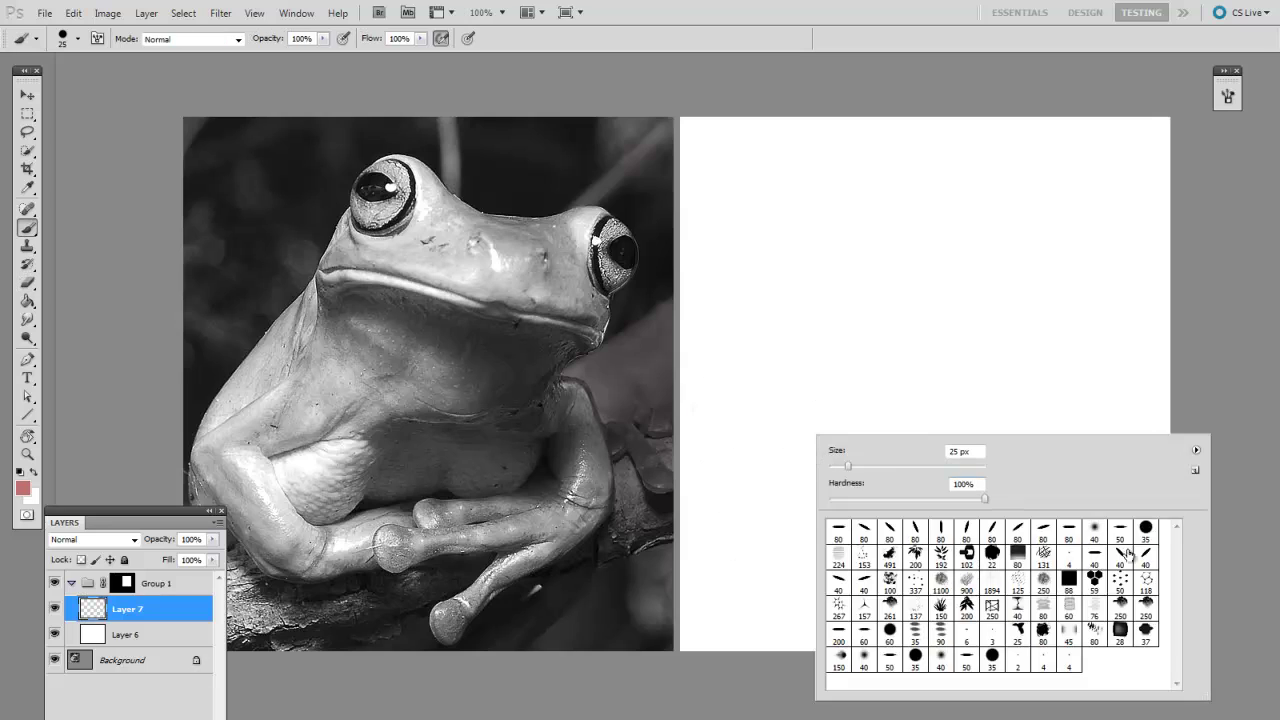
left_click(1146, 530)
left_click_drag(725, 563, 729, 566)
key("[")
key("[")
key("[")
left_click_drag(801, 317, 838, 212)
left_click_drag(819, 215, 1053, 247)
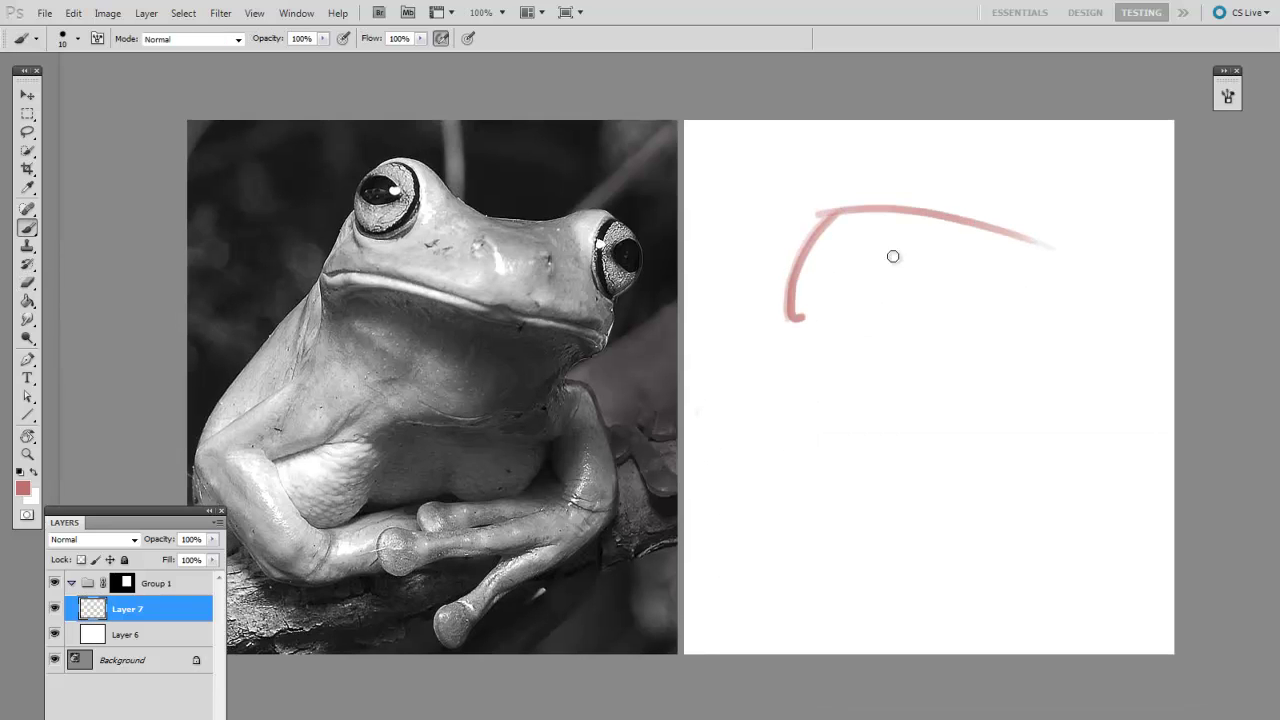
left_click_drag(980, 220, 1045, 247)
- Sketch the right side of the head and the curved jaw lines closing it underneath
mouse_move(1040, 258)
left_mouse_down()
mouse_move(1017, 329)
mouse_move(806, 366)
left_mouse_up()
left_click_drag(801, 304, 1040, 352)
left_click_drag(815, 335, 1056, 355)
mouse_move(802, 305)
left_mouse_down()
mouse_move(874, 348)
mouse_move(1044, 348)
left_mouse_up()
- Block in the rounded body outline below the head with a 15 px brush, finishing its right side and base at 9 px
key("]")
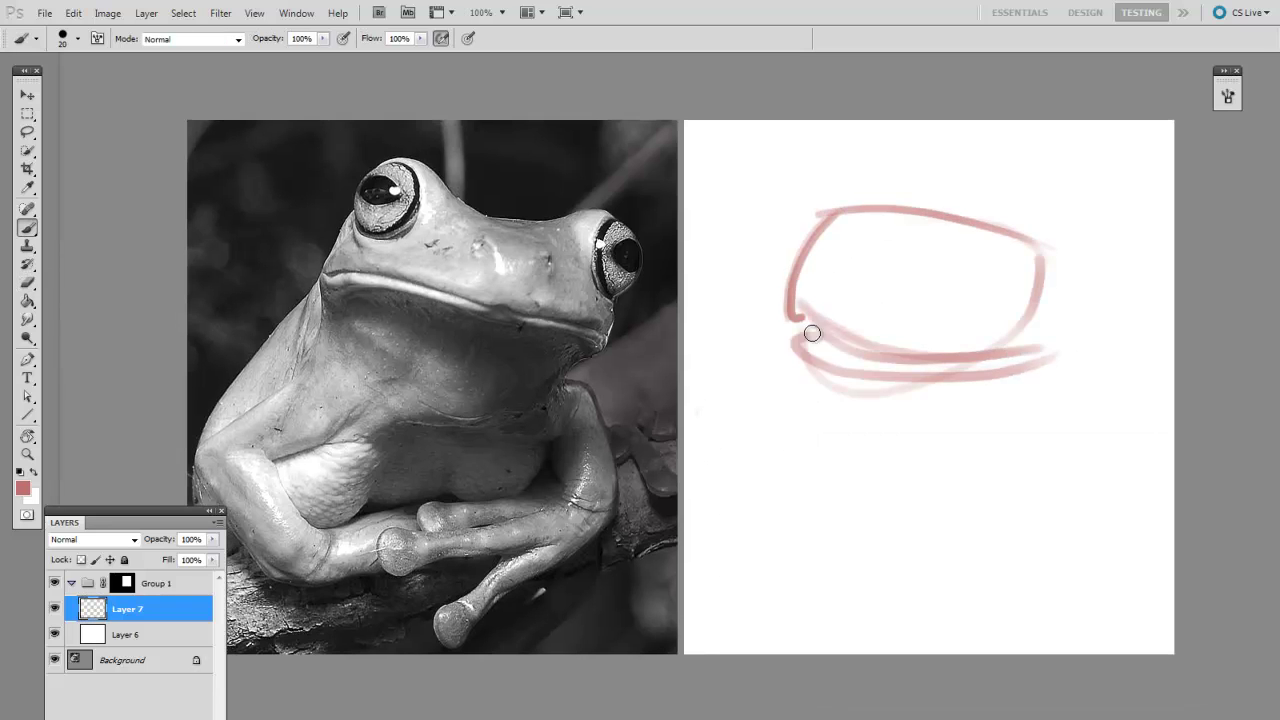
key("bracketleft")
mouse_move(812, 333)
left_mouse_down()
mouse_move(737, 390)
mouse_move(755, 528)
mouse_move(722, 468)
mouse_move(853, 504)
left_mouse_up()
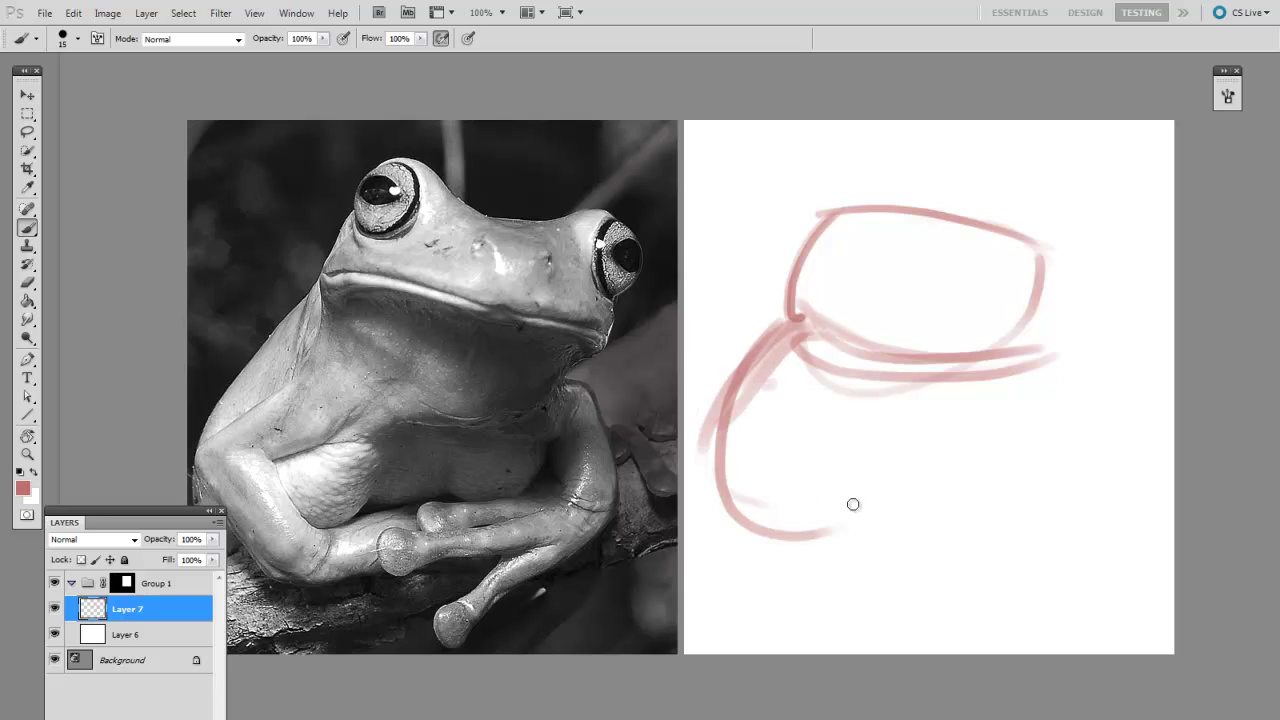
left_click_drag(768, 530, 1048, 464)
left_click_drag(1048, 340, 1047, 464)
key("bracketleft")
key("bracketleft")
left_click_drag(1012, 315, 1018, 458)
left_click_drag(1009, 350, 966, 486)
left_click_drag(764, 532, 955, 518)
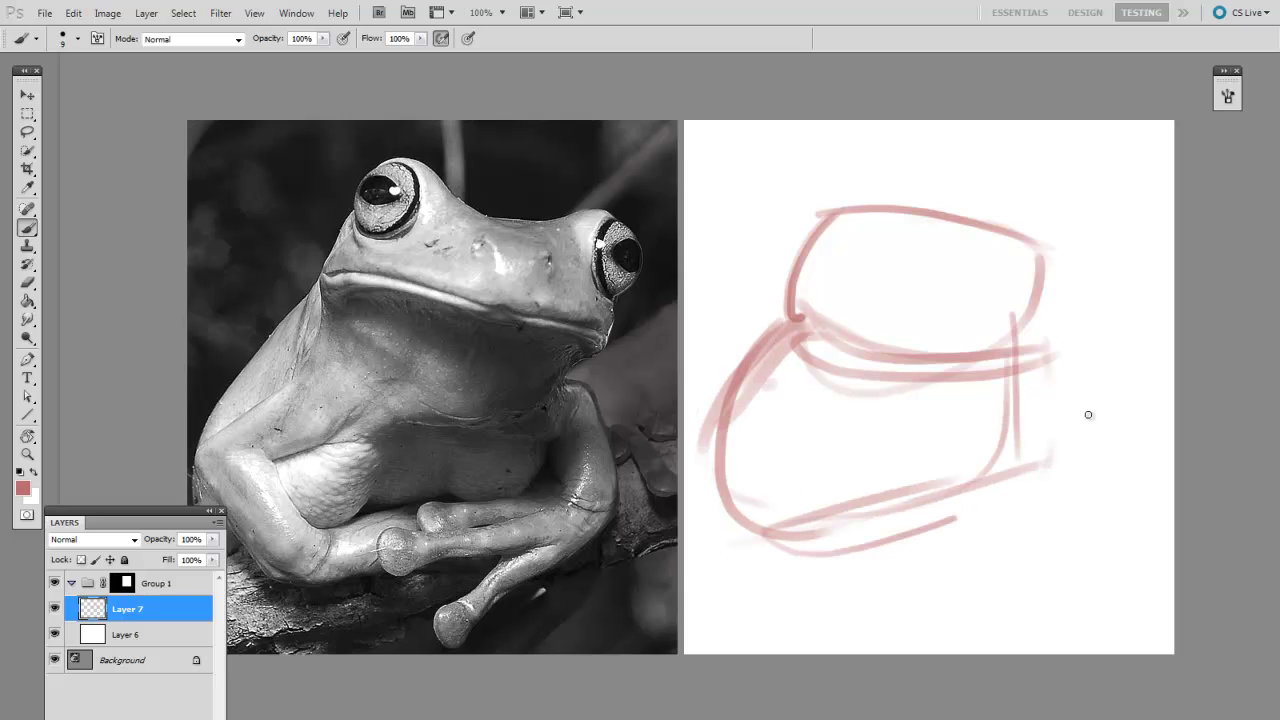
- Sketch an eye shape at each upper corner of the head and a thick mouth band across the face
mouse_move(806, 240)
left_mouse_down()
mouse_move(806, 195)
mouse_move(845, 166)
left_mouse_up()
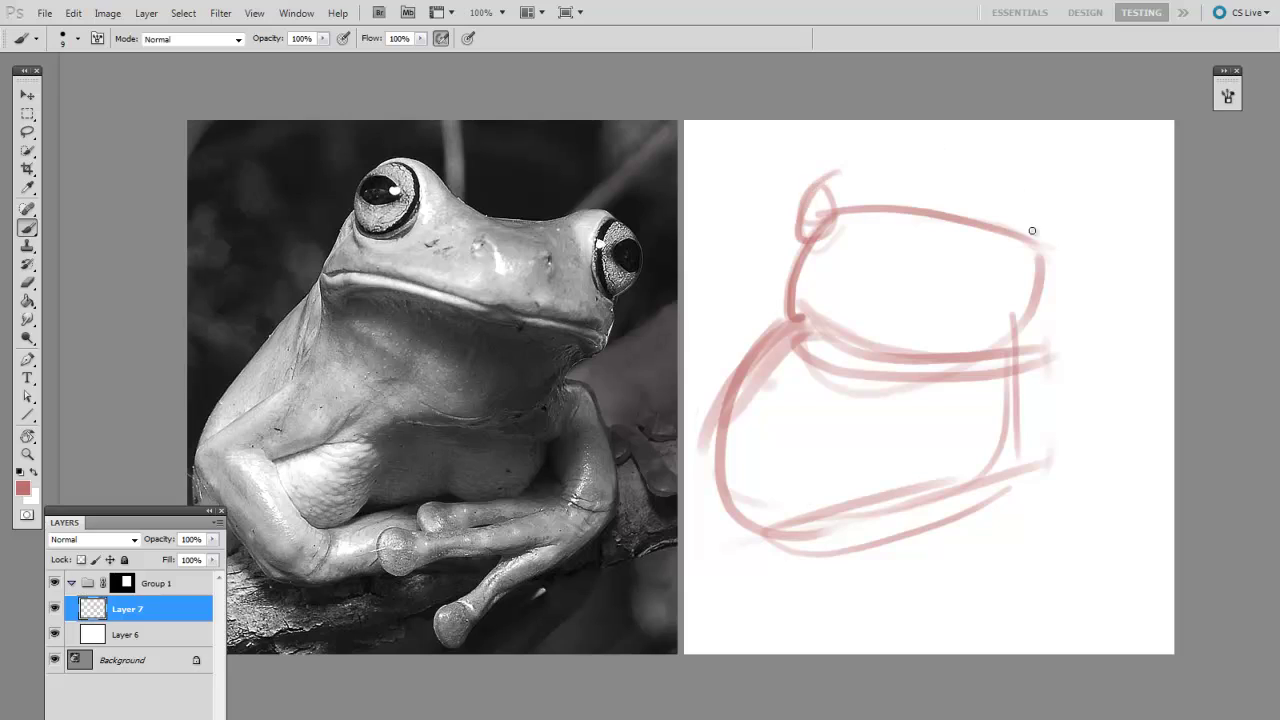
mouse_move(1032, 231)
left_mouse_down()
mouse_move(1030, 271)
mouse_move(1002, 251)
mouse_move(1034, 240)
left_mouse_up()
key("bracketright")
key("bracketright")
key("bracketright")
key("bracketright")
left_click_drag(780, 285, 1050, 325)
- With a 10 px brush, sketch the throat curve under the jaw and the first right-hand shoulder lines
key("bracketleft")
key("bracketleft")
key("bracketleft")
left_click_drag(790, 360, 992, 388)
left_click_drag(998, 334, 976, 442)
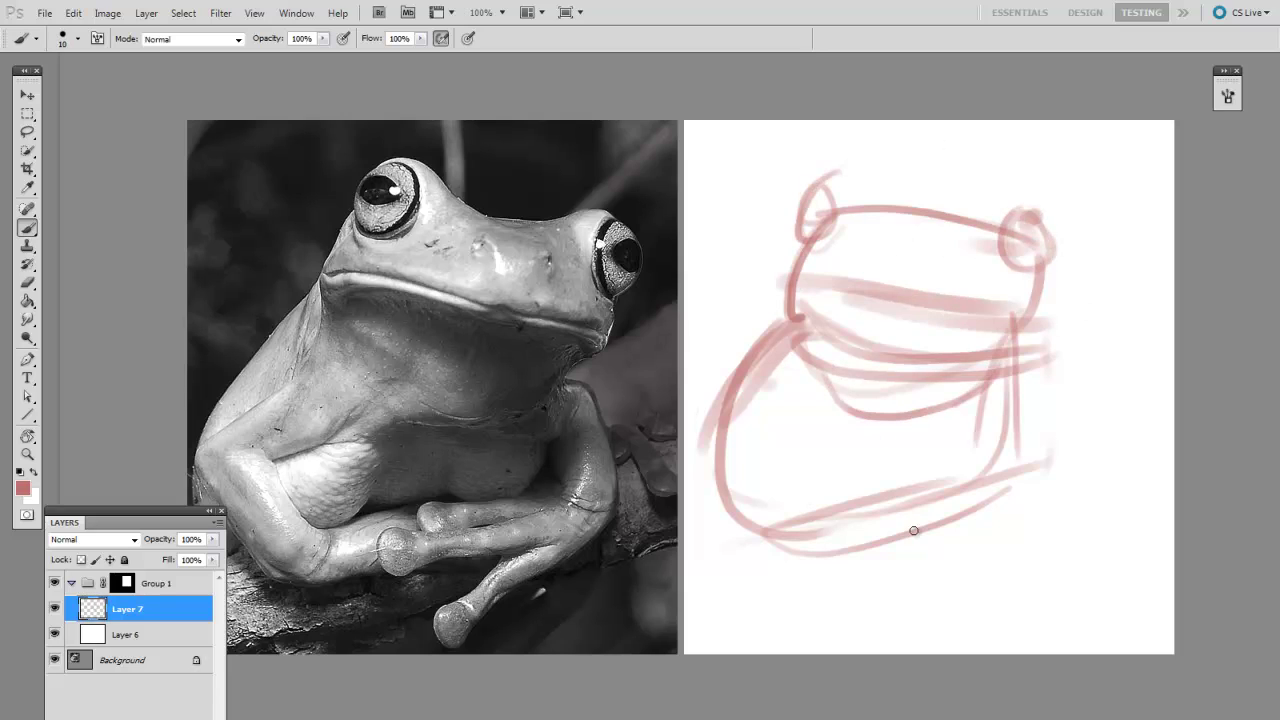
left_click_drag(1006, 371, 988, 500)
left_click_drag(990, 399, 1055, 430)
mouse_move(1028, 367)
left_mouse_down()
mouse_move(1022, 431)
mouse_move(1012, 390)
left_mouse_up()
- With a finer brush, sketch the contour from the right cheek down through the right-hand arm
key("bracketleft")
key("bracketleft")
left_click_drag(1060, 286, 1018, 367)
left_click_drag(1059, 300, 1017, 384)
mouse_move(1064, 267)
left_mouse_down()
mouse_move(1044, 385)
mouse_move(1049, 464)
left_mouse_up()
key("bracketright")
mouse_move(1056, 412)
left_mouse_down()
mouse_move(1087, 369)
mouse_move(1090, 460)
left_mouse_up()
mouse_move(1078, 345)
left_mouse_down()
mouse_move(1072, 462)
mouse_move(902, 544)
mouse_move(1090, 480)
left_mouse_up()
- Sketch the folded left-hand arm with a round form inside the body outline
mouse_move(742, 408)
left_mouse_down()
mouse_move(760, 500)
mouse_move(830, 535)
left_mouse_up()
mouse_move(790, 452)
left_mouse_down()
mouse_move(852, 378)
mouse_move(794, 420)
mouse_move(800, 350)
left_mouse_up()
left_click_drag(740, 430, 830, 528)
- Sketch the front fingers and the long slanted branch lines beneath the frog
mouse_move(960, 490)
left_mouse_down()
mouse_move(764, 475)
mouse_move(965, 482)
mouse_move(905, 500)
mouse_move(1034, 468)
mouse_move(940, 530)
mouse_move(1022, 480)
left_mouse_up()
left_click_drag(1026, 492, 1172, 428)
left_click_drag(802, 582, 1158, 504)
left_click_drag(902, 582, 1052, 538)
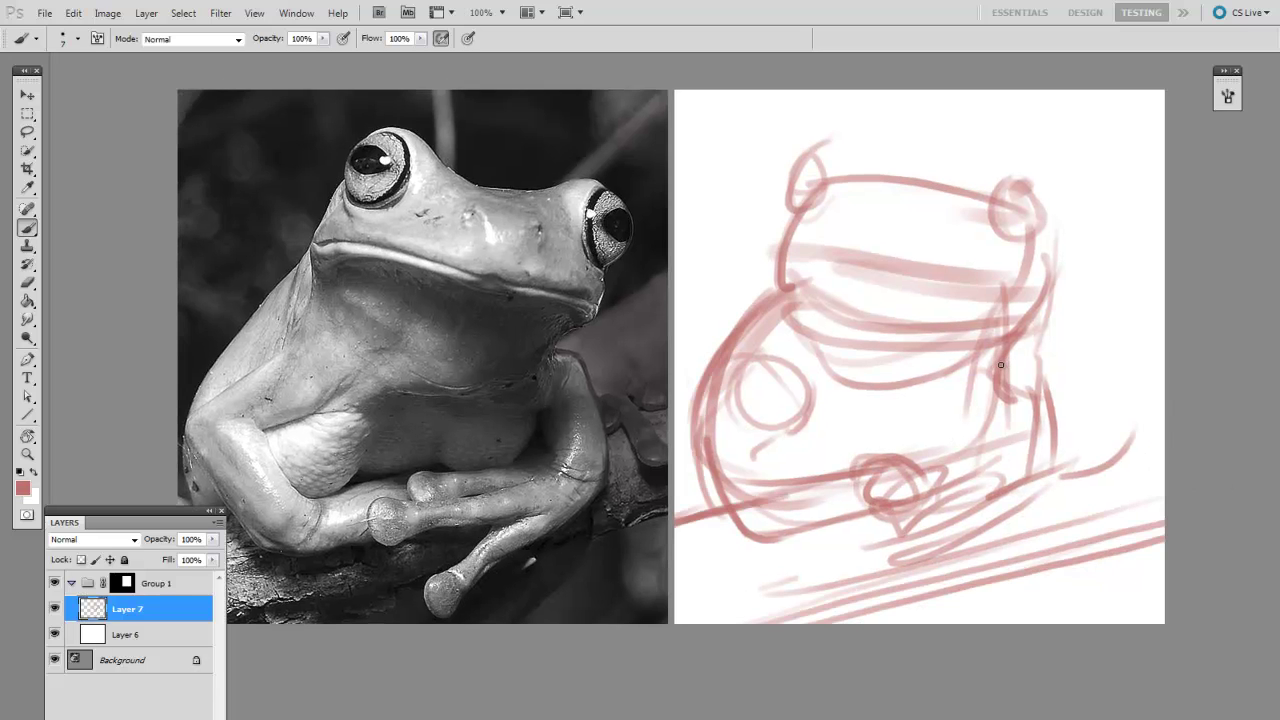
- Reinforce the right-hand arm and add loose forearm lines on the left-hand side of the body
mouse_move(1050, 290)
left_mouse_down()
mouse_move(1006, 350)
mouse_move(1034, 396)
mouse_move(1031, 466)
left_mouse_up()
mouse_move(805, 372)
left_mouse_down()
mouse_move(765, 455)
mouse_move(782, 486)
mouse_move(707, 453)
mouse_move(808, 492)
left_mouse_up()
mouse_move(811, 553)
left_mouse_down()
mouse_move(750, 540)
mouse_move(860, 500)
left_mouse_up()
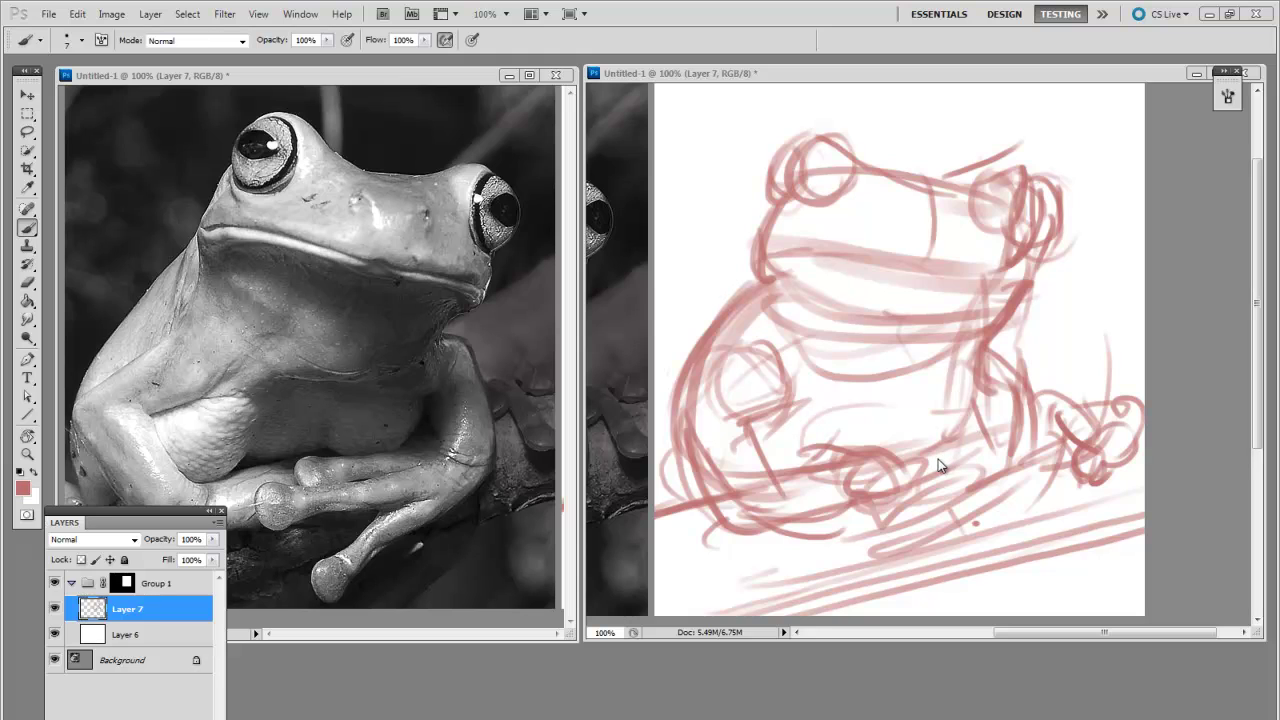
- Compare the frog's proportions in the reference photo window with those in the rough sketch window
mouse_move(971, 466)
left_mouse_down()
mouse_move(964, 496)
mouse_move(905, 467)
left_mouse_up()
left_click_drag(949, 524, 956, 490)
key("ctrl+plus")
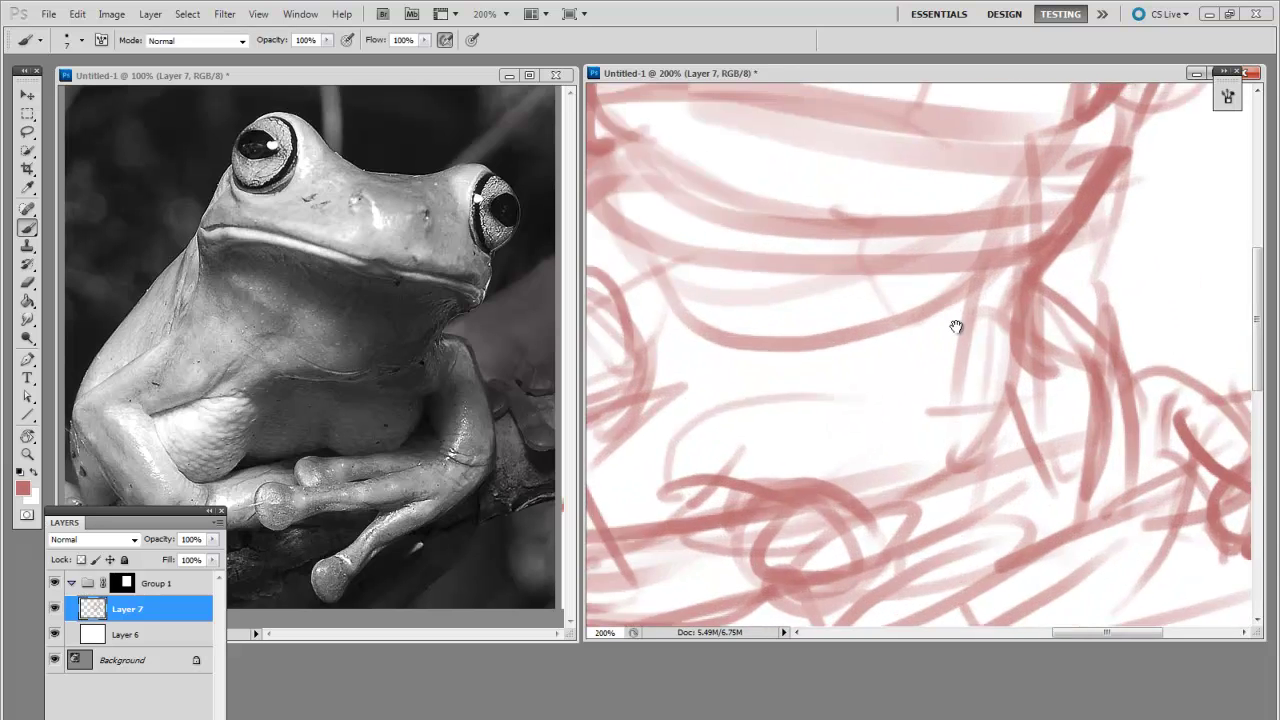
left_click_drag(957, 326, 997, 500)
key("ctrl+minus")
left_click_drag(835, 501, 864, 489)
left_click(458, 461)
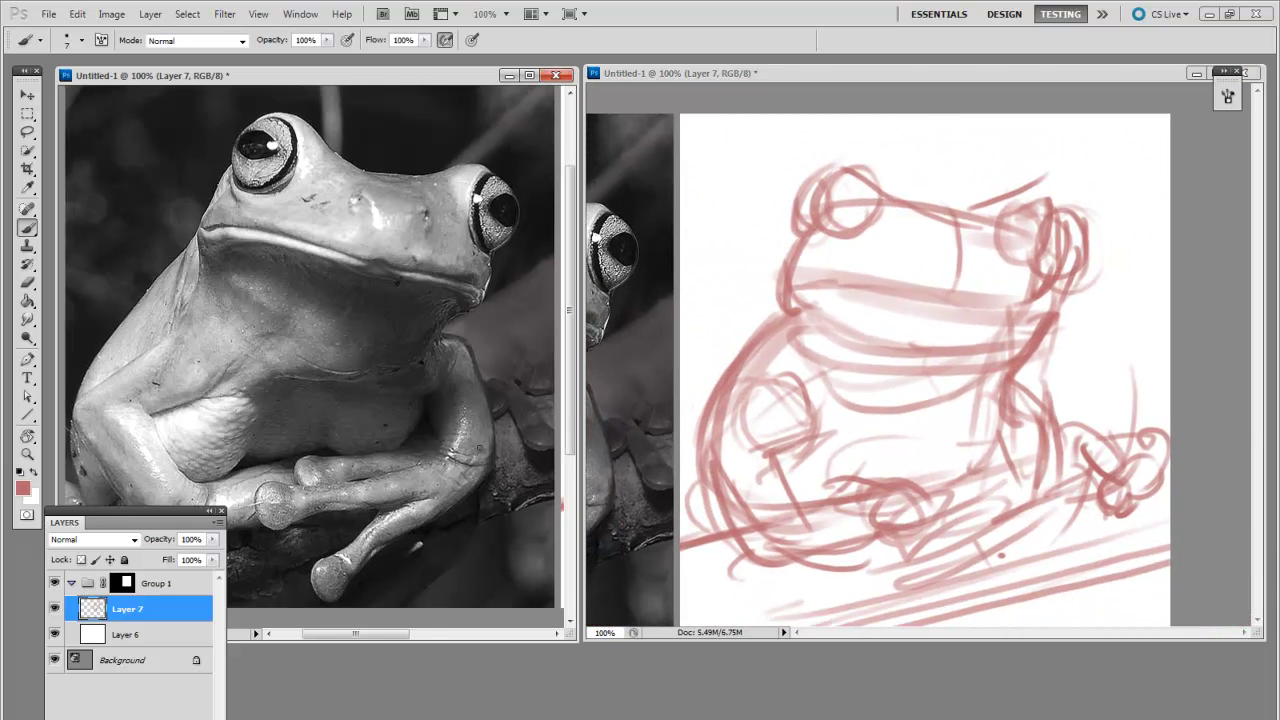
key("ctrl+minus")
left_click_drag(498, 489, 350, 475)
key("ctrl+plus")
left_click_drag(354, 417, 518, 451)
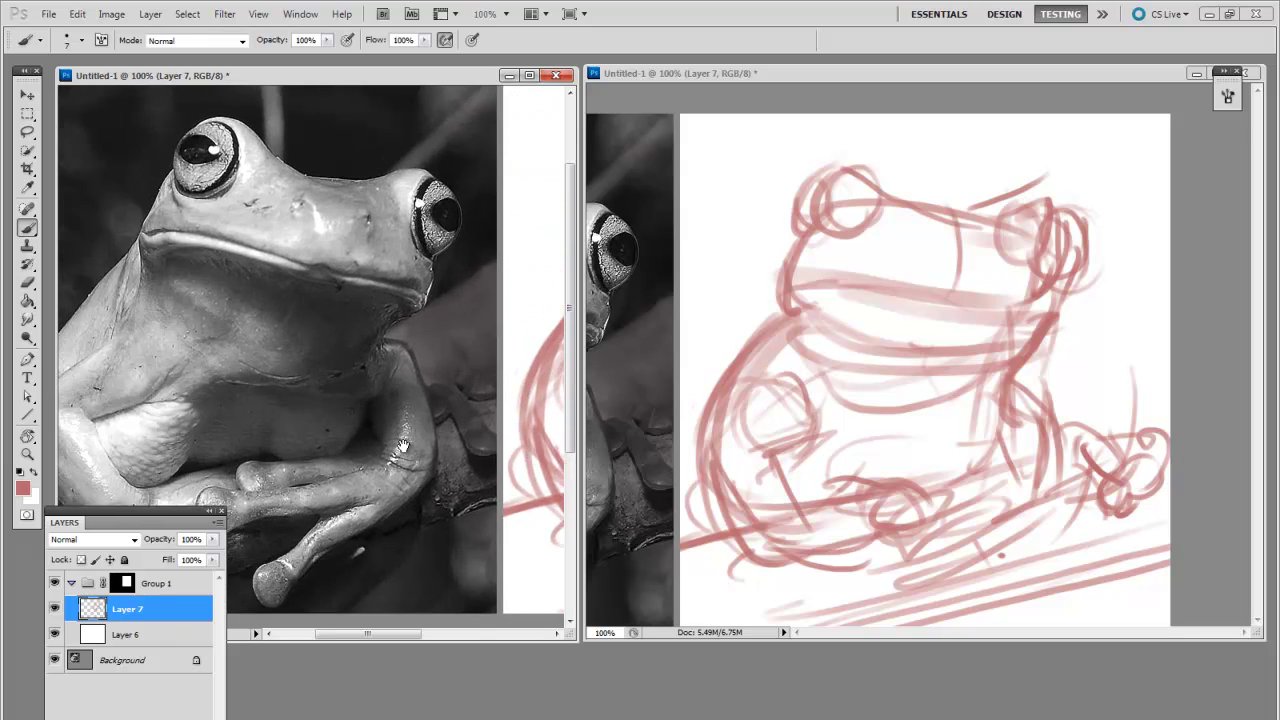
left_click_drag(332, 452, 406, 458)
left_click(1025, 485)
scroll(1025, 490, "up", 3)
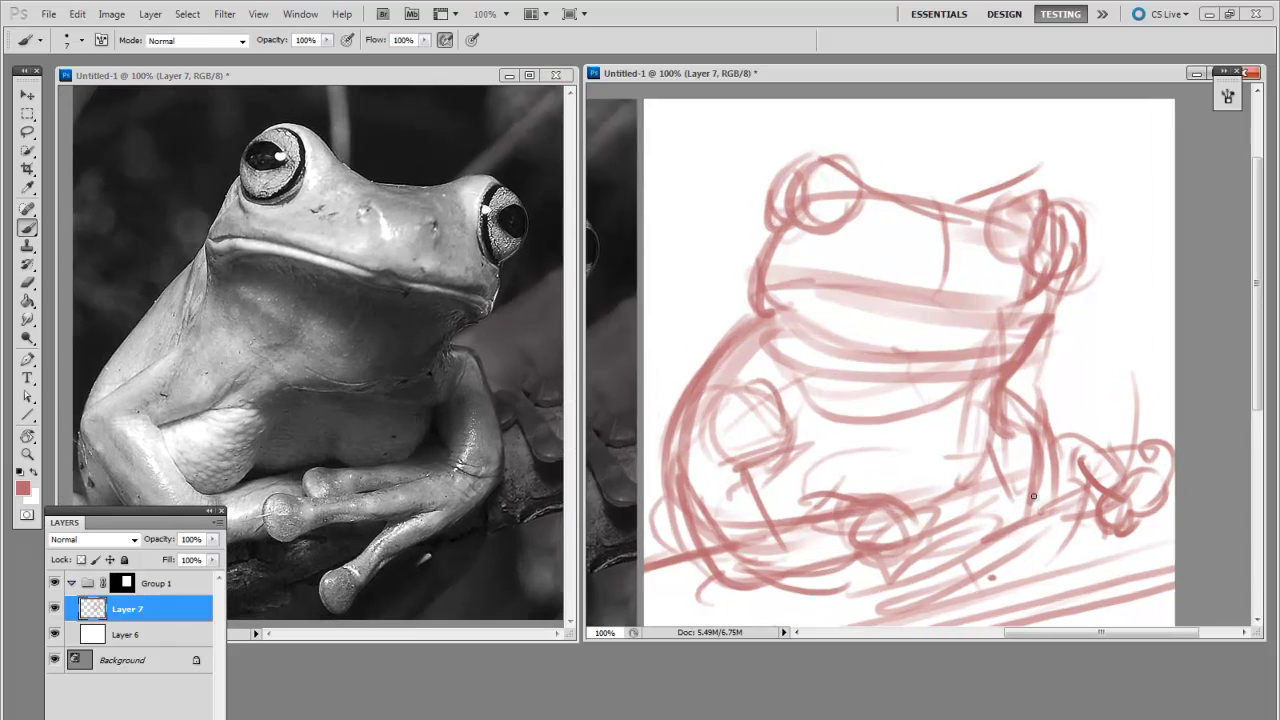
- Lower Layer 7's opacity to 37% and create a new layer above it
left_click(212, 539)
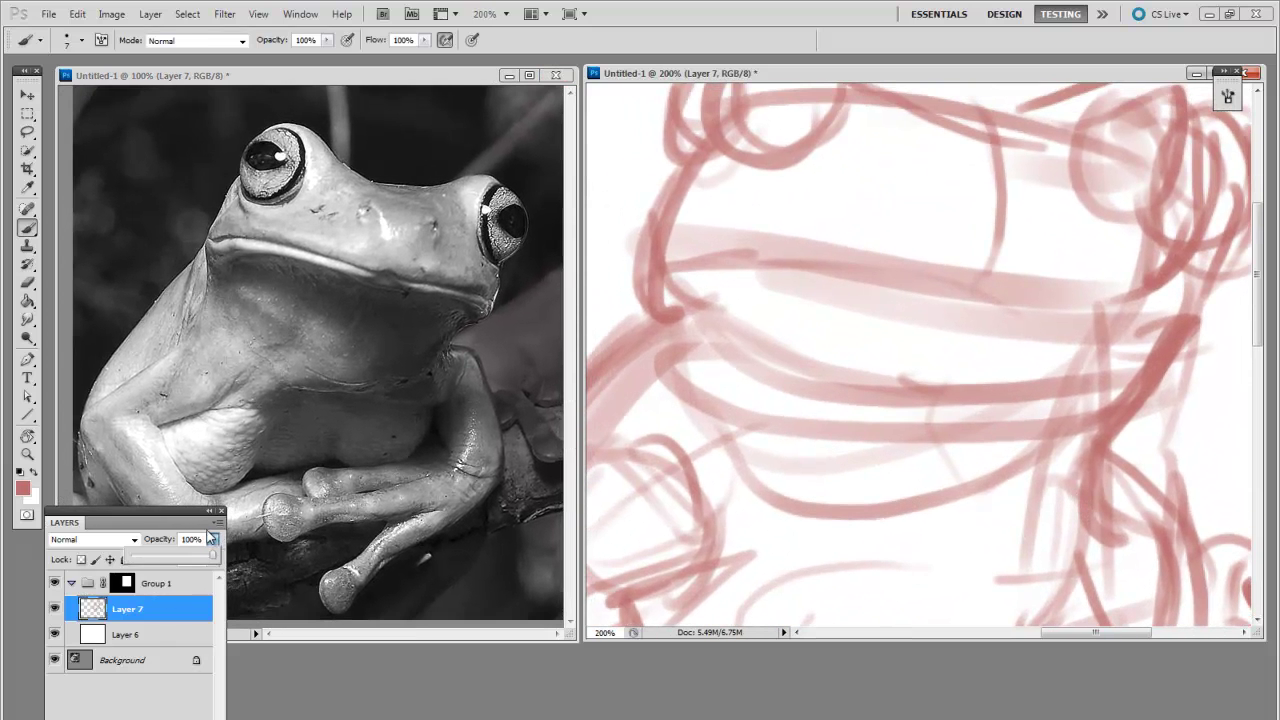
left_click(155, 560)
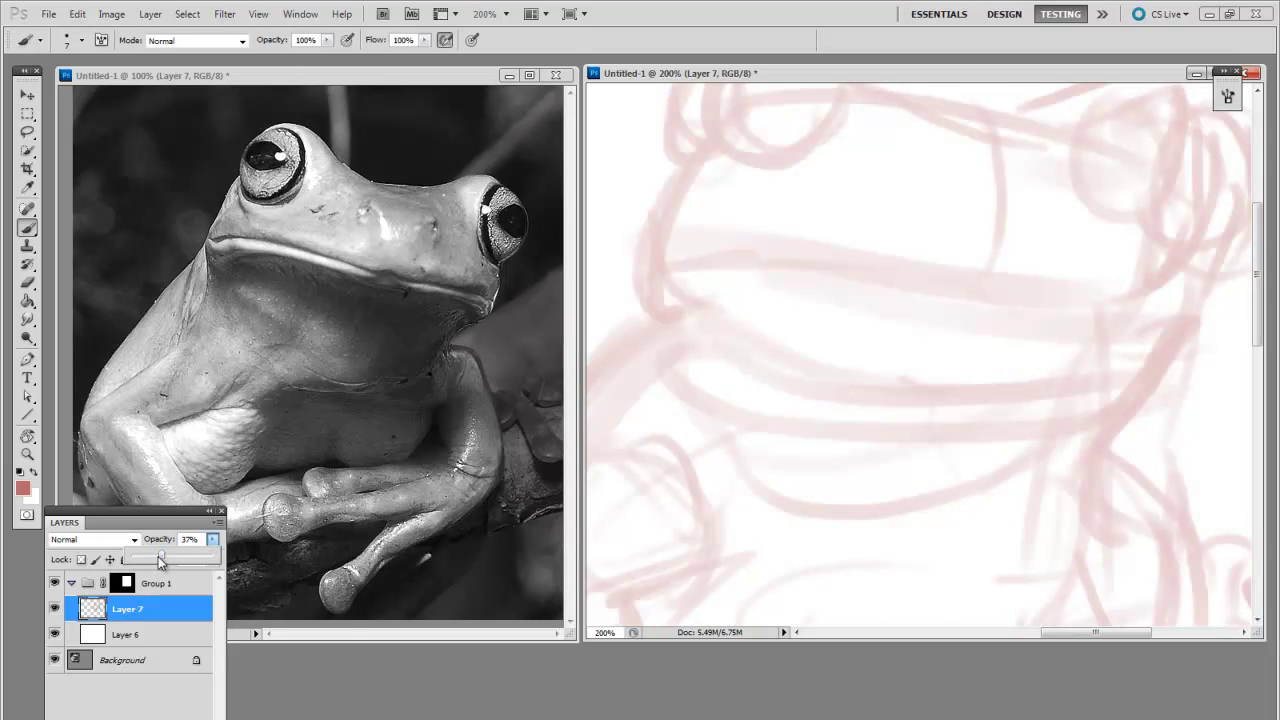
key("ctrl+shift+alt+n")
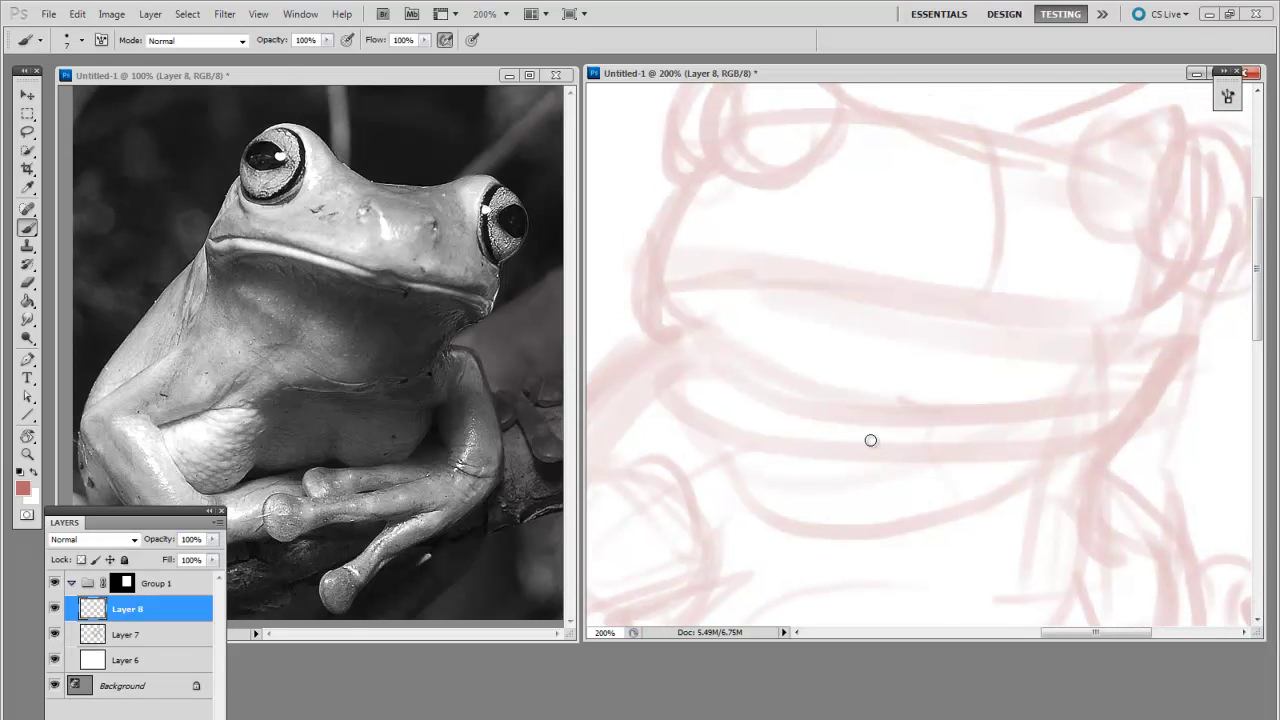
- With a 3 px brush on the new layer, redraw the head's left contour from the eye to the mouth corner
mouse_move(869, 440)
left_mouse_down()
mouse_move(883, 471)
mouse_move(862, 449)
mouse_move(872, 437)
left_mouse_up()
key("ctrl+minus")
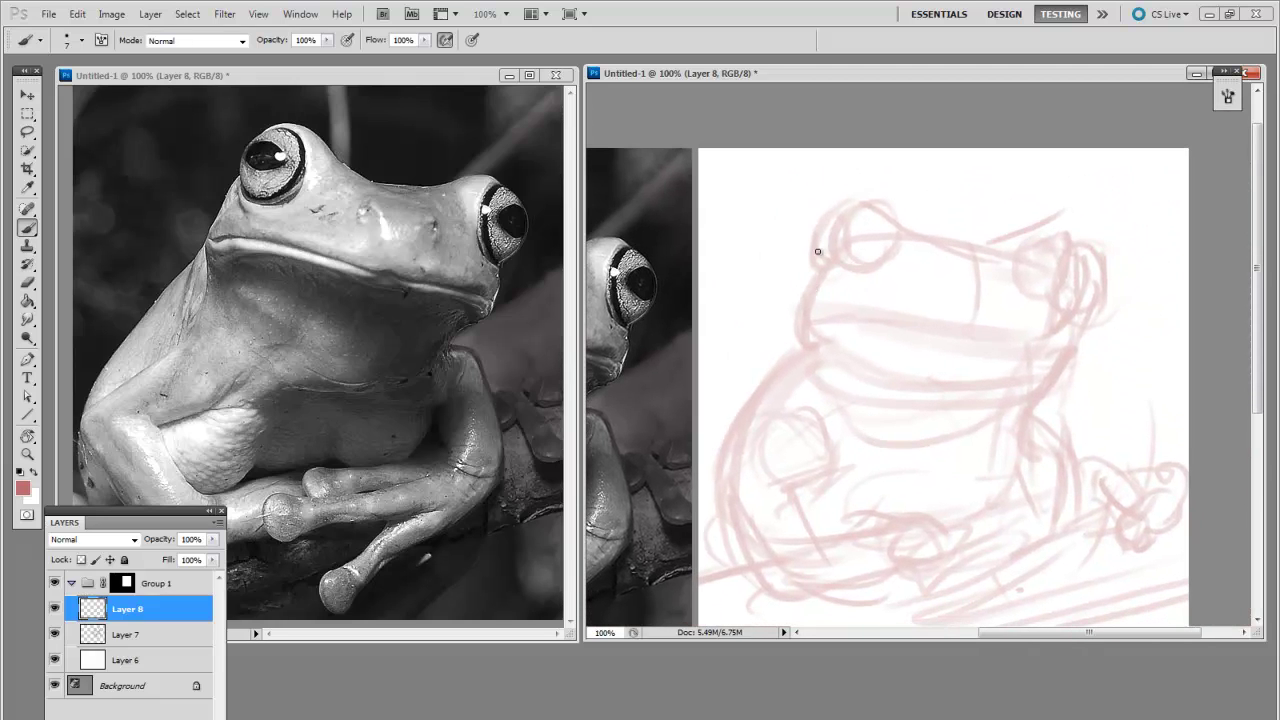
left_click_drag(829, 251, 812, 292)
left_click(929, 337, "ctrl")
mouse_move(929, 337)
left_mouse_down()
mouse_move(1008, 362)
mouse_move(1067, 418)
left_mouse_up()
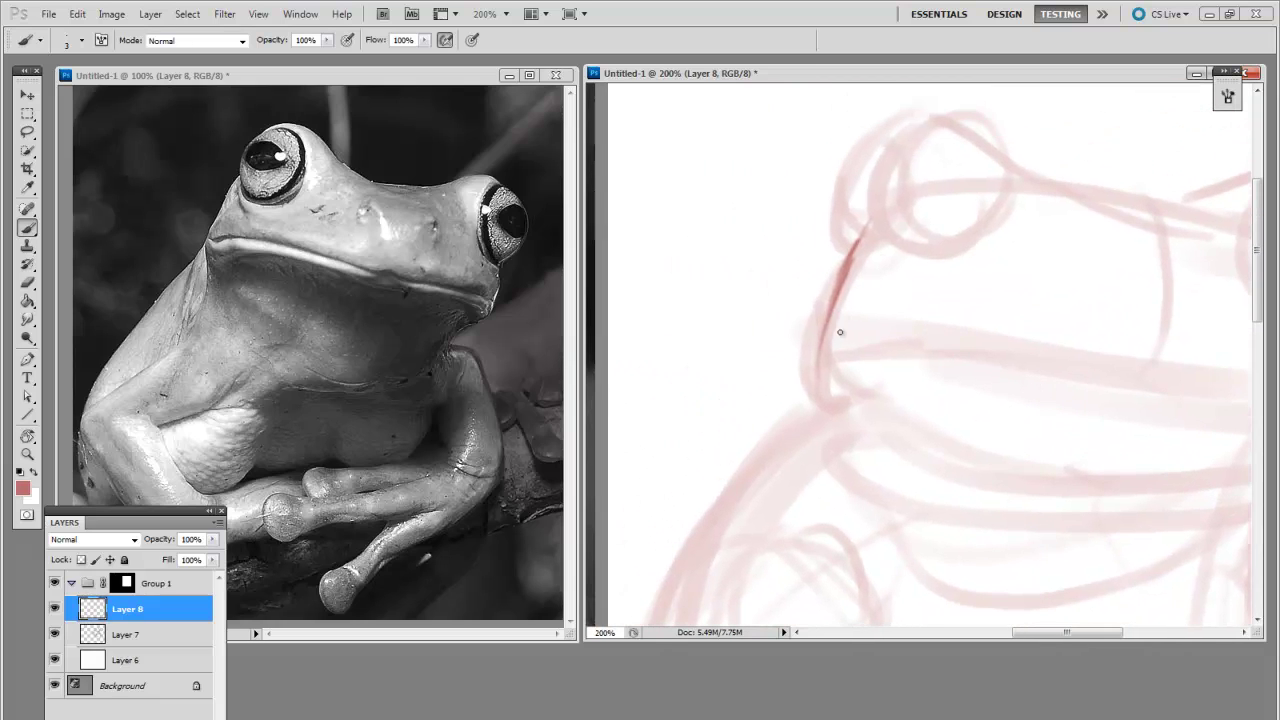
left_click_drag(820, 352, 835, 409)
mouse_move(838, 304)
left_mouse_down()
mouse_move(824, 392)
mouse_move(878, 346)
mouse_move(880, 394)
left_mouse_up()
left_click_drag(857, 268, 836, 294)
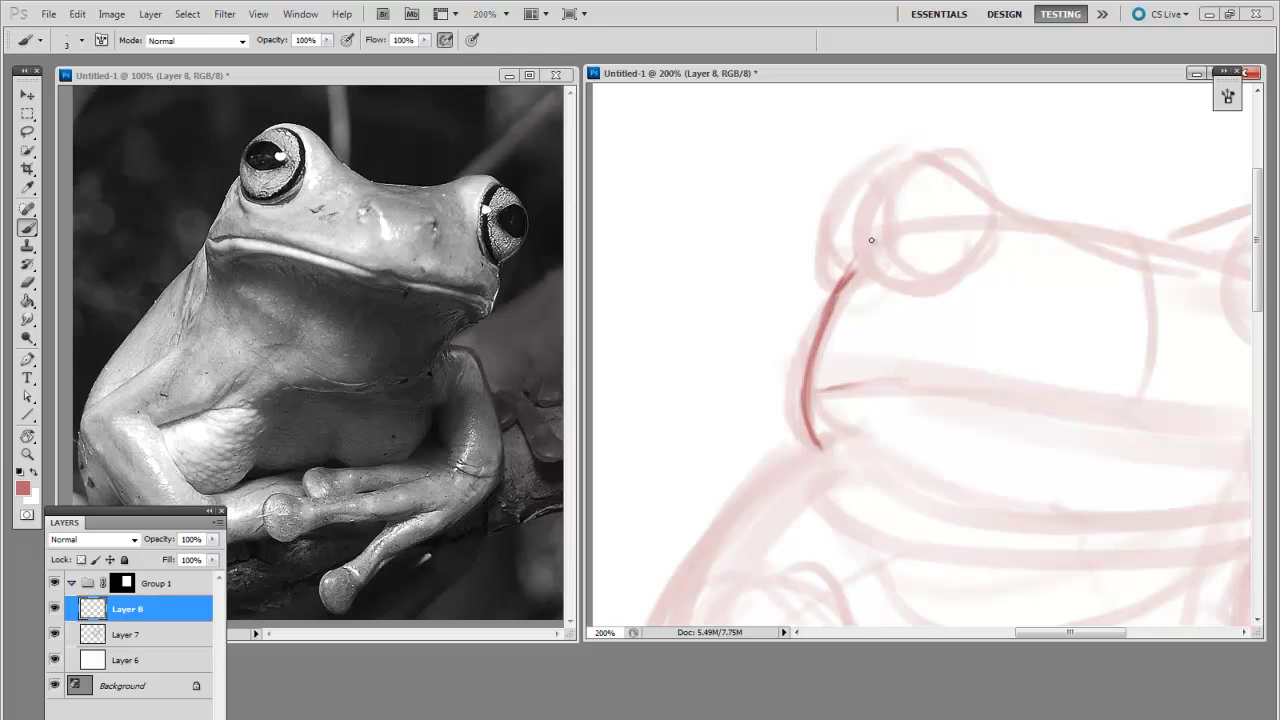
- With a 4 px brush, draw the left-hand eye's oval, its pupil and the first surrounding eyelid curves
mouse_move(857, 242)
left_mouse_down()
mouse_move(926, 231)
mouse_move(872, 177)
mouse_move(931, 212)
mouse_move(918, 152)
mouse_move(962, 200)
mouse_move(886, 228)
mouse_move(915, 225)
mouse_move(873, 225)
mouse_move(919, 203)
left_mouse_up()
key("]")
left_click_drag(918, 152, 956, 154)
left_click_drag(956, 279, 925, 301)
left_click_drag(947, 188, 962, 292)
mouse_move(835, 306)
left_mouse_down()
mouse_move(907, 320)
mouse_move(956, 265)
left_mouse_up()
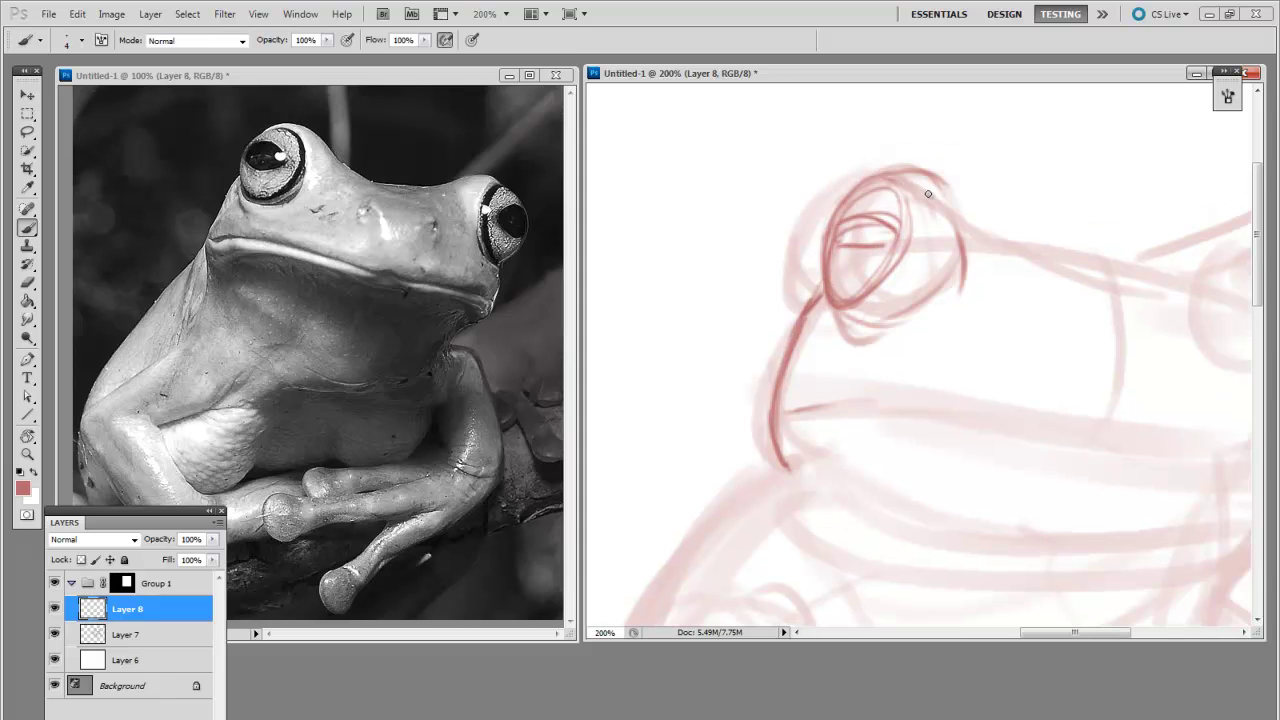
- Strengthen the rings and lower lid around the left-hand eye and start the brow curve above it
left_click_drag(928, 194, 855, 335)
mouse_move(864, 330)
left_mouse_down()
mouse_move(932, 167)
mouse_move(950, 288)
left_mouse_up()
mouse_move(866, 312)
left_mouse_down()
mouse_move(934, 284)
mouse_move(957, 190)
left_mouse_up()
mouse_move(957, 190)
left_mouse_down()
mouse_move(922, 298)
mouse_move(852, 328)
mouse_move(903, 331)
left_mouse_up()
left_click_drag(897, 167, 991, 236)
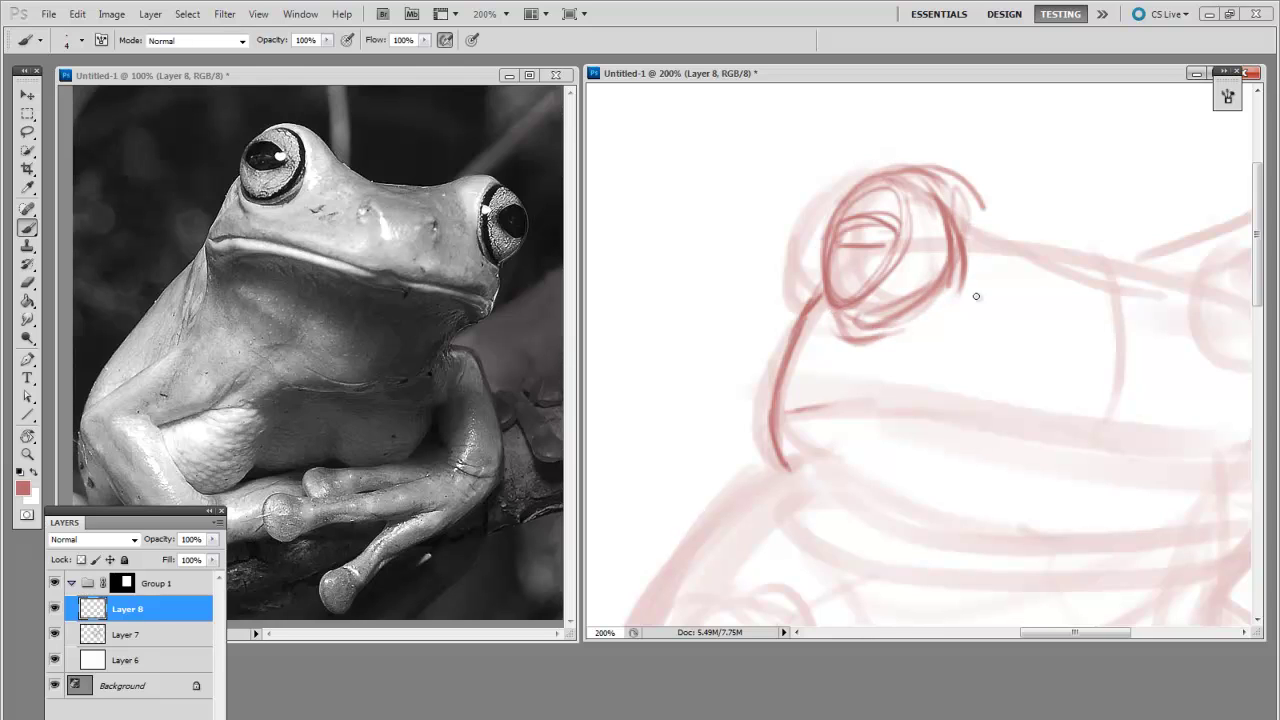
- Extend the brow contour from above the left-hand eye down to the forehead, cleaning up with the eraser
left_click_drag(952, 163, 1018, 228)
left_click_drag(1040, 301, 885, 294)
key("e")
key("[")
key("[")
key("[")
key("b")
mouse_move(867, 225)
left_mouse_down()
mouse_move(815, 175)
mouse_move(860, 230)
left_mouse_up()
mouse_move(783, 169)
left_mouse_down()
mouse_move(868, 238)
mouse_move(902, 244)
left_mouse_up()
left_click_drag(983, 400, 1056, 442)
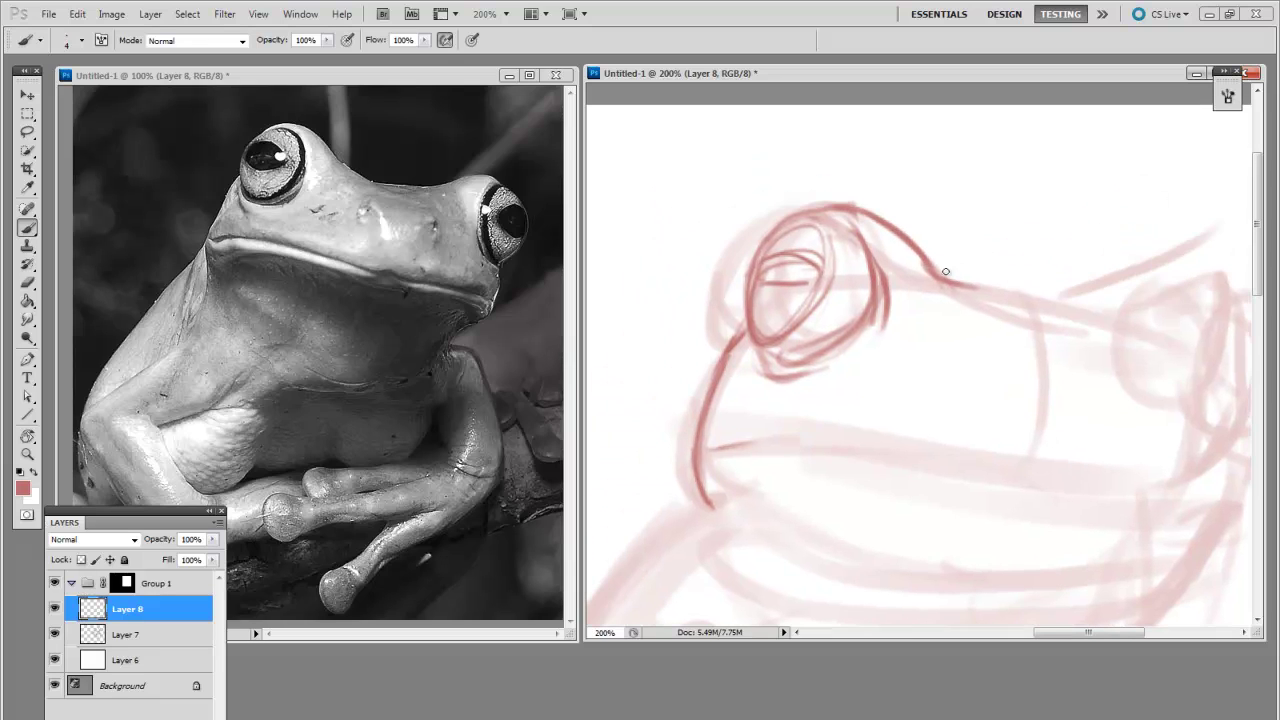
- Draw the top contour of the head across the forehead and up to the right-hand eye bump
left_click_drag(927, 268, 1015, 308)
left_click_drag(1024, 354, 980, 348)
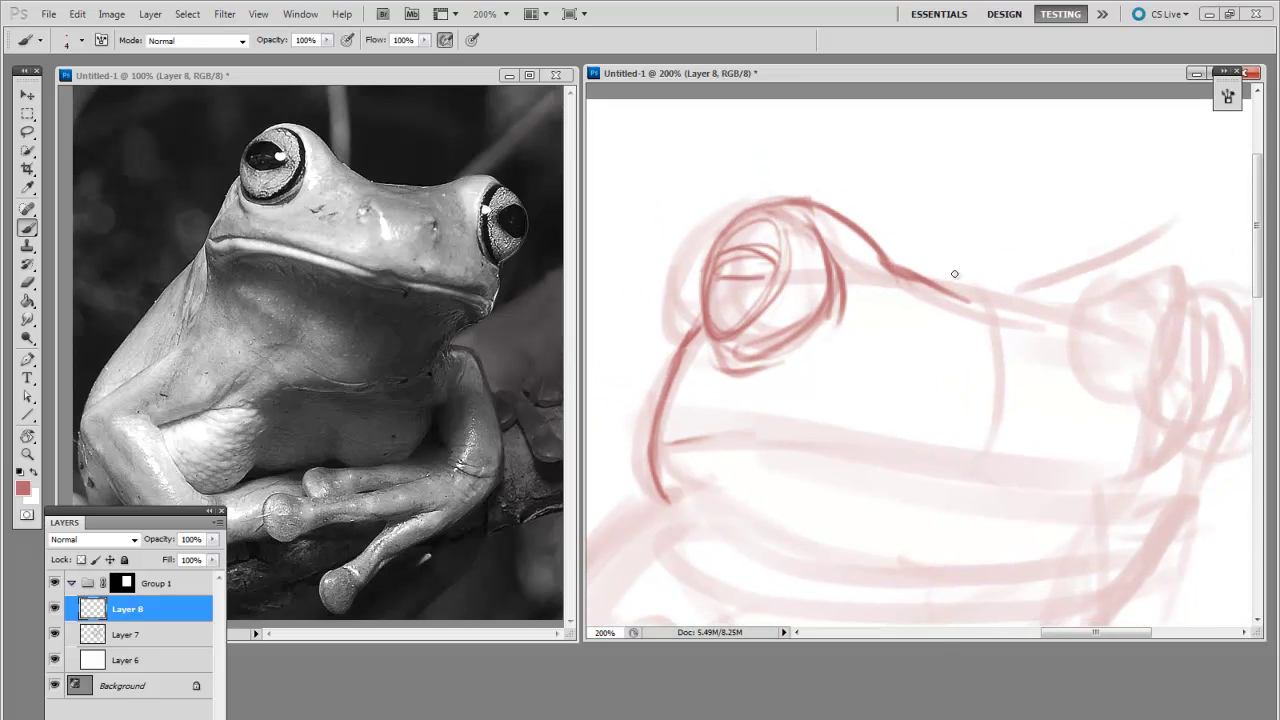
mouse_move(944, 288)
left_mouse_down()
mouse_move(1088, 298)
mouse_move(1090, 286)
left_mouse_up()
mouse_move(1109, 296)
left_mouse_down()
mouse_move(1019, 294)
mouse_move(1098, 248)
left_mouse_up()
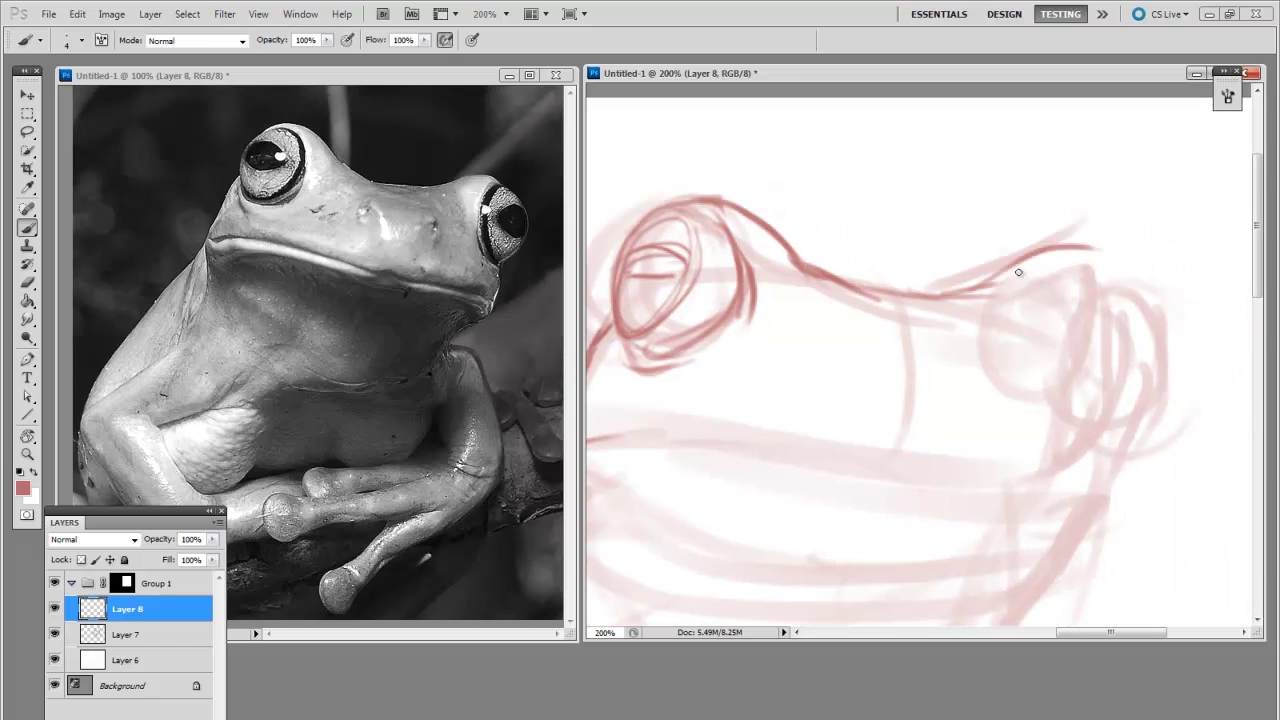
- Draw the right-hand eye's outer curve, and erase and redraw the rounded brow above it as one cleaner line
left_click_drag(1022, 270, 1097, 260)
mouse_move(992, 288)
left_mouse_down()
mouse_move(1099, 292)
mouse_move(1090, 365)
mouse_move(1104, 292)
mouse_move(1106, 420)
mouse_move(1113, 353)
mouse_move(1091, 408)
left_mouse_up()
key("e")
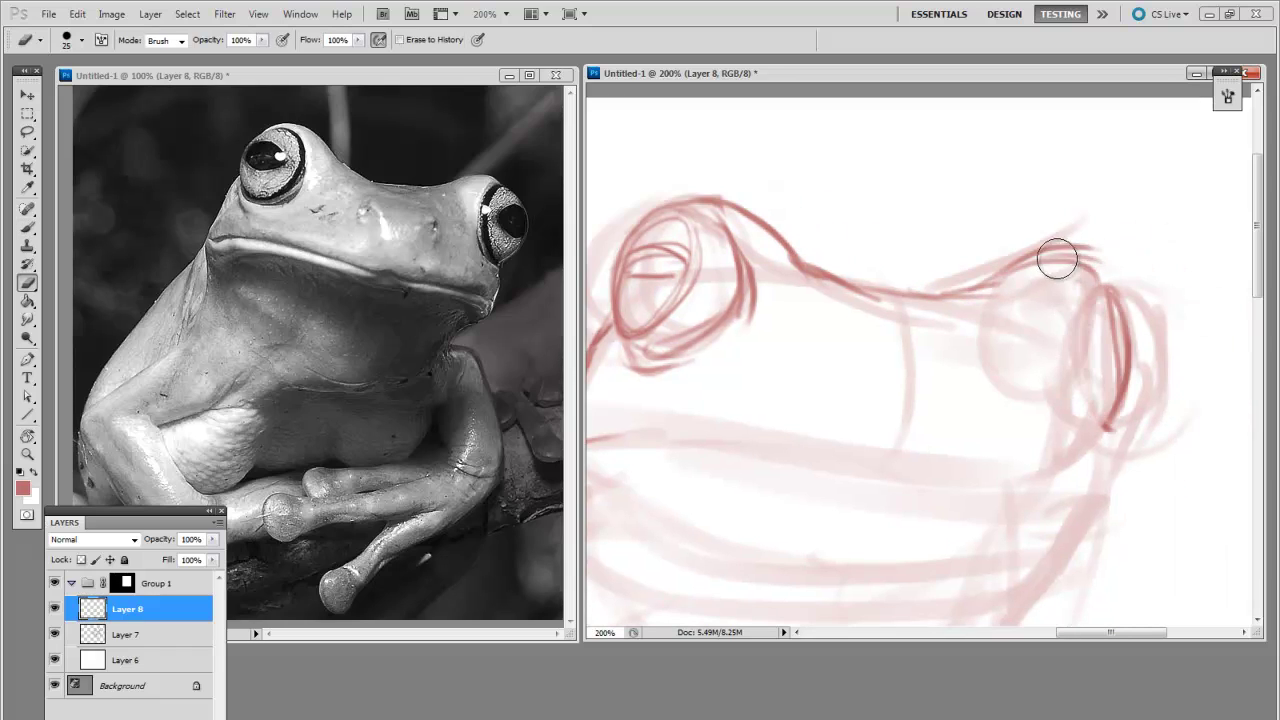
key("b")
mouse_move(1057, 260)
left_mouse_down()
mouse_move(1092, 266)
mouse_move(1109, 292)
mouse_move(1108, 408)
left_mouse_up()
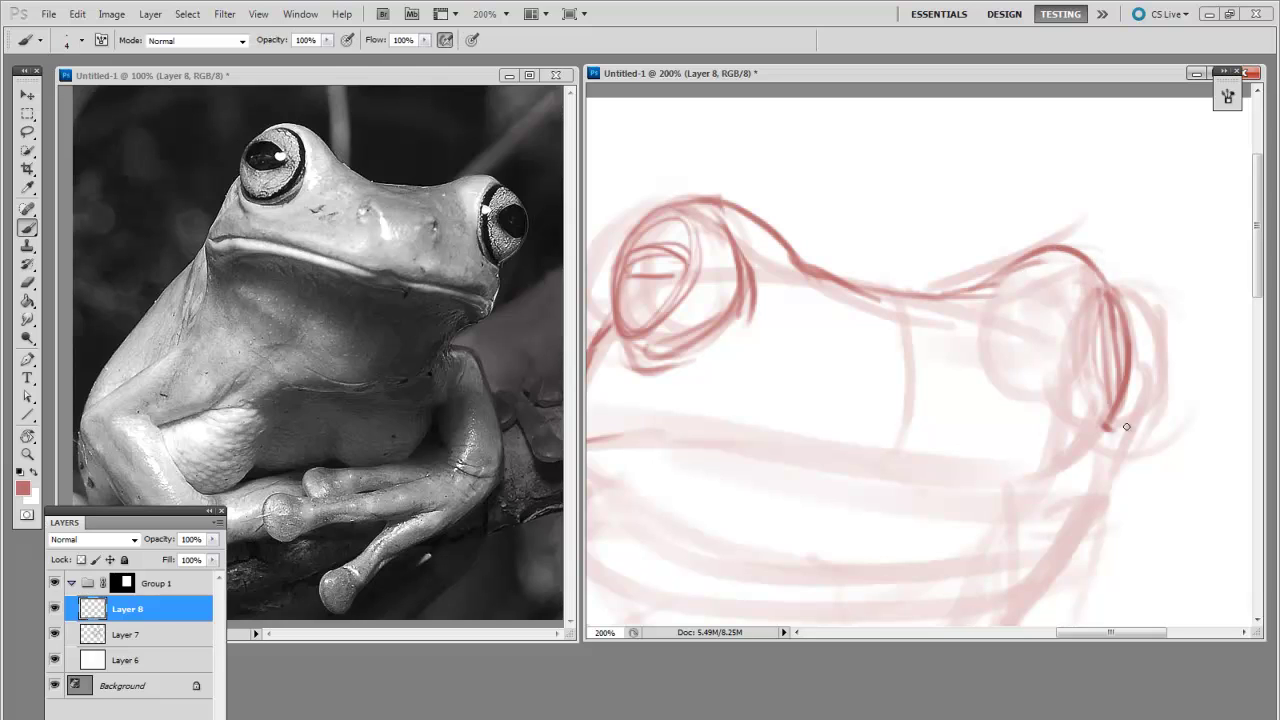
- Shape the right-hand eye as a narrow oval and darken its outer side with repeated strokes
left_click_drag(1114, 330, 1114, 415)
left_click_drag(1117, 308, 1128, 418)
mouse_move(1105, 405)
left_mouse_down()
mouse_move(1103, 302)
mouse_move(1123, 374)
left_mouse_up()
left_click_drag(1121, 290, 1132, 346)
key("space")
left_click_drag(1071, 470, 1111, 457)
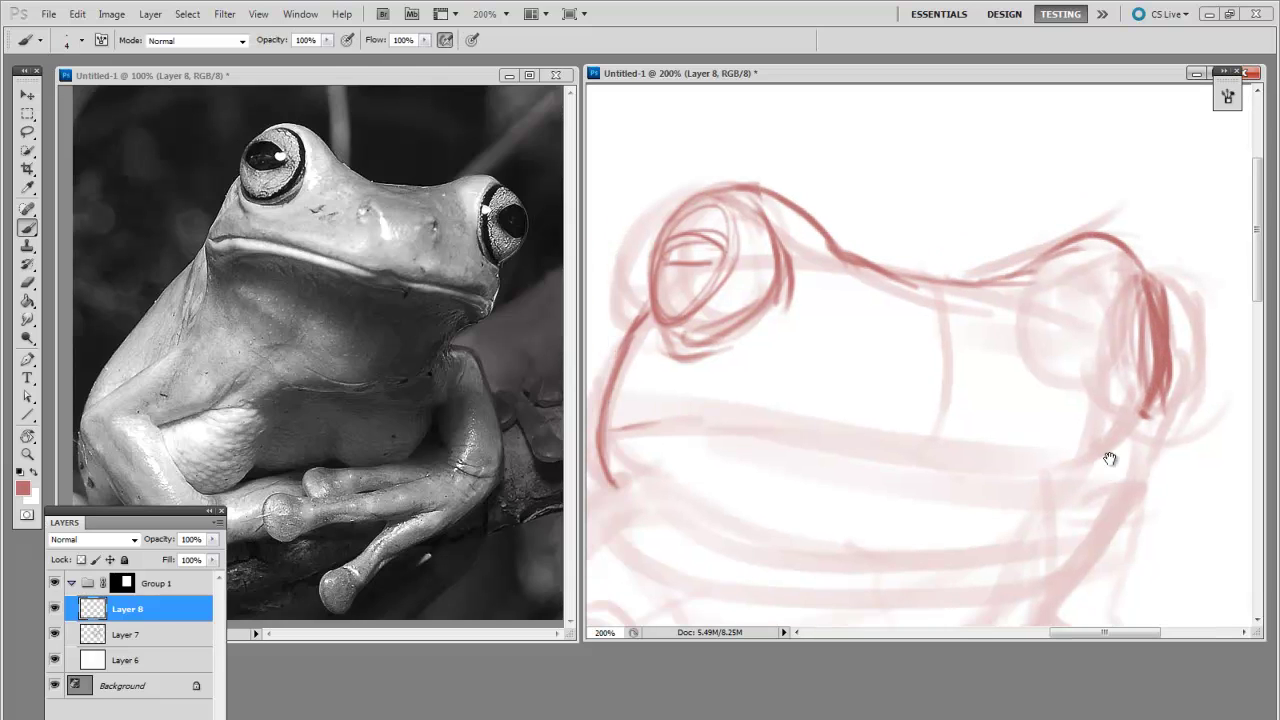
left_click_drag(1174, 383, 1142, 413)
left_click_drag(1150, 271, 1143, 376)
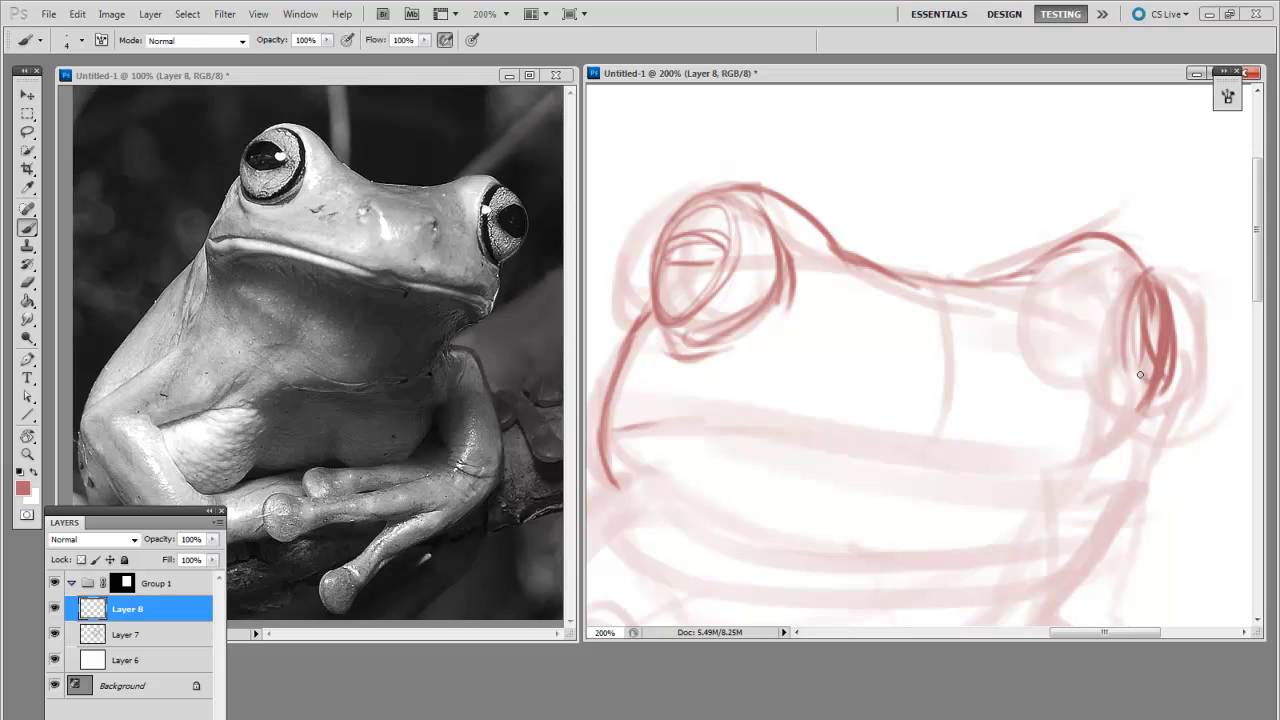
left_click_drag(1127, 291, 1147, 393)
left_click_drag(1168, 349, 1132, 425)
- Mark the frog's two nostrils as small dots on the snout
key("space")
left_click_drag(1051, 440, 1091, 424)
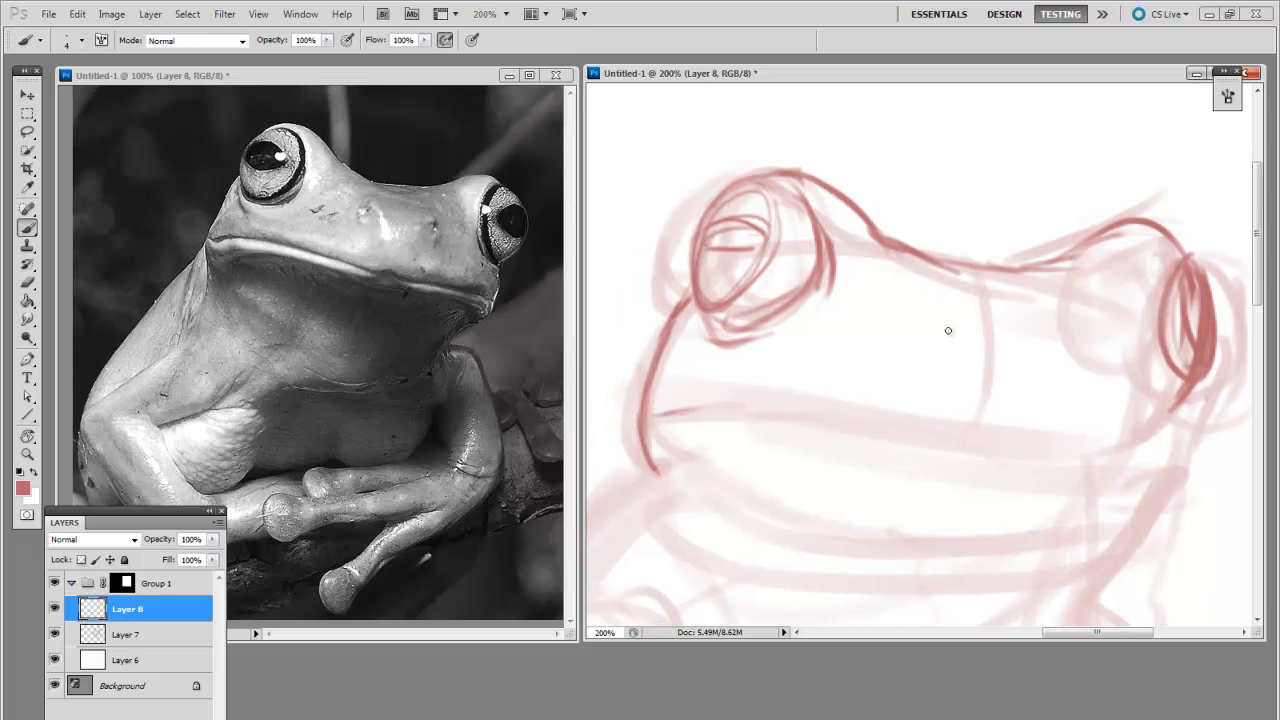
left_click(949, 329)
left_click_drag(1071, 341, 1067, 349)
- Draw the curved mouth line from the left corner across the face to the right side of the jaw
key("space")
left_click_drag(1050, 458, 1061, 455)
left_click_drag(688, 429, 716, 420)
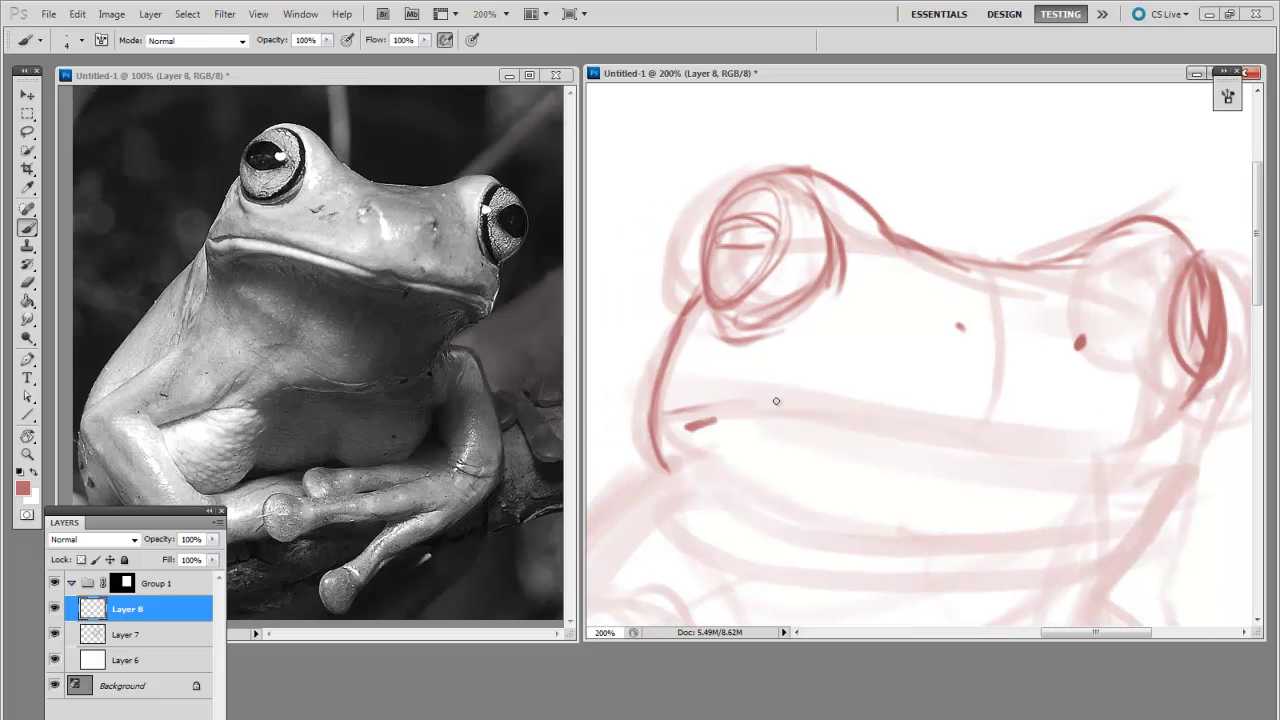
key("space")
left_click_drag(869, 448, 808, 434)
left_click_drag(652, 406, 936, 432)
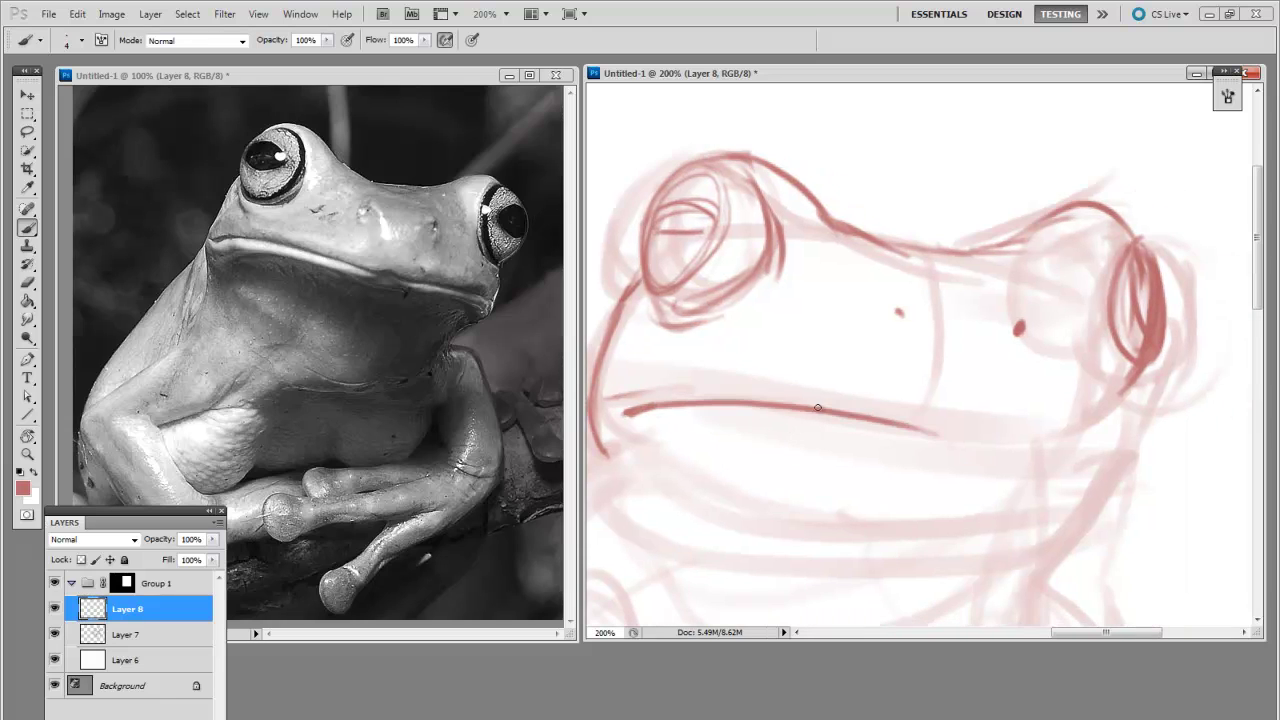
left_click_drag(842, 411, 1022, 449)
mouse_move(932, 444)
left_mouse_down()
mouse_move(1110, 458)
mouse_move(1098, 460)
mouse_move(1088, 515)
mouse_move(1058, 512)
left_mouse_up()
left_click_drag(1010, 450, 1045, 462)
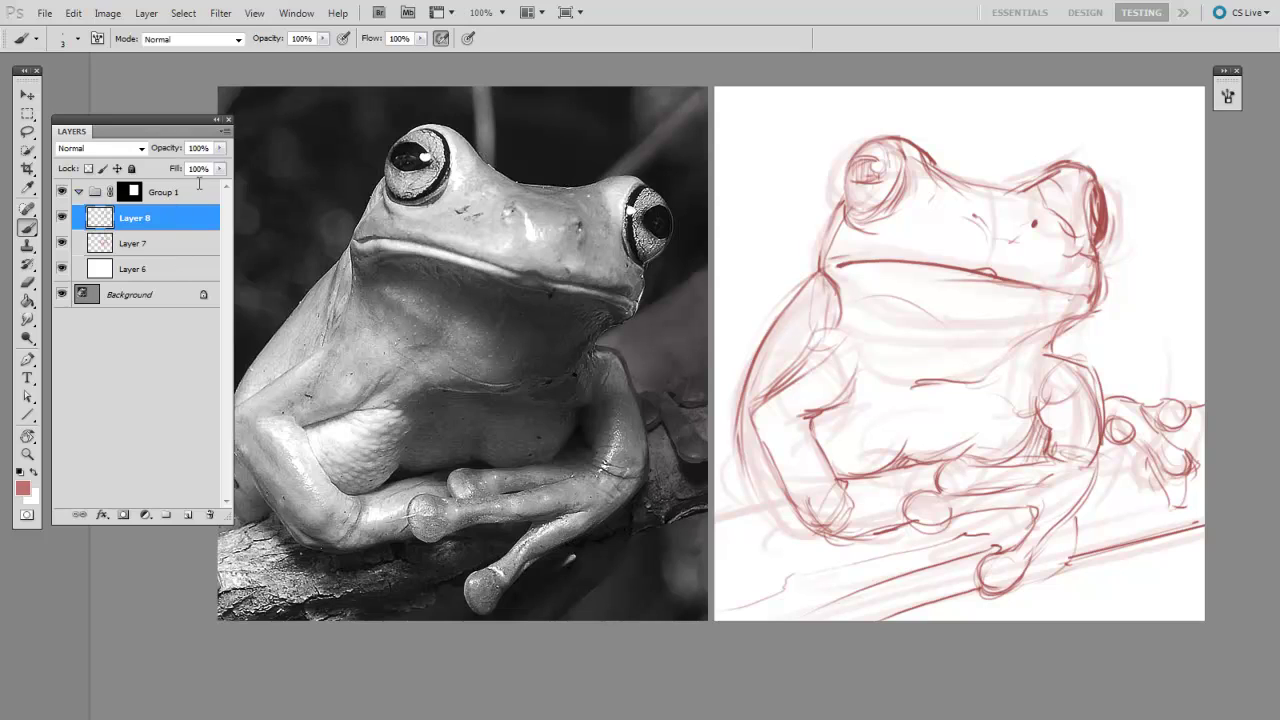
- Delete the topmost layer and lower the red sketch layer's opacity to about 31%
key("Delete")
left_click(220, 148)
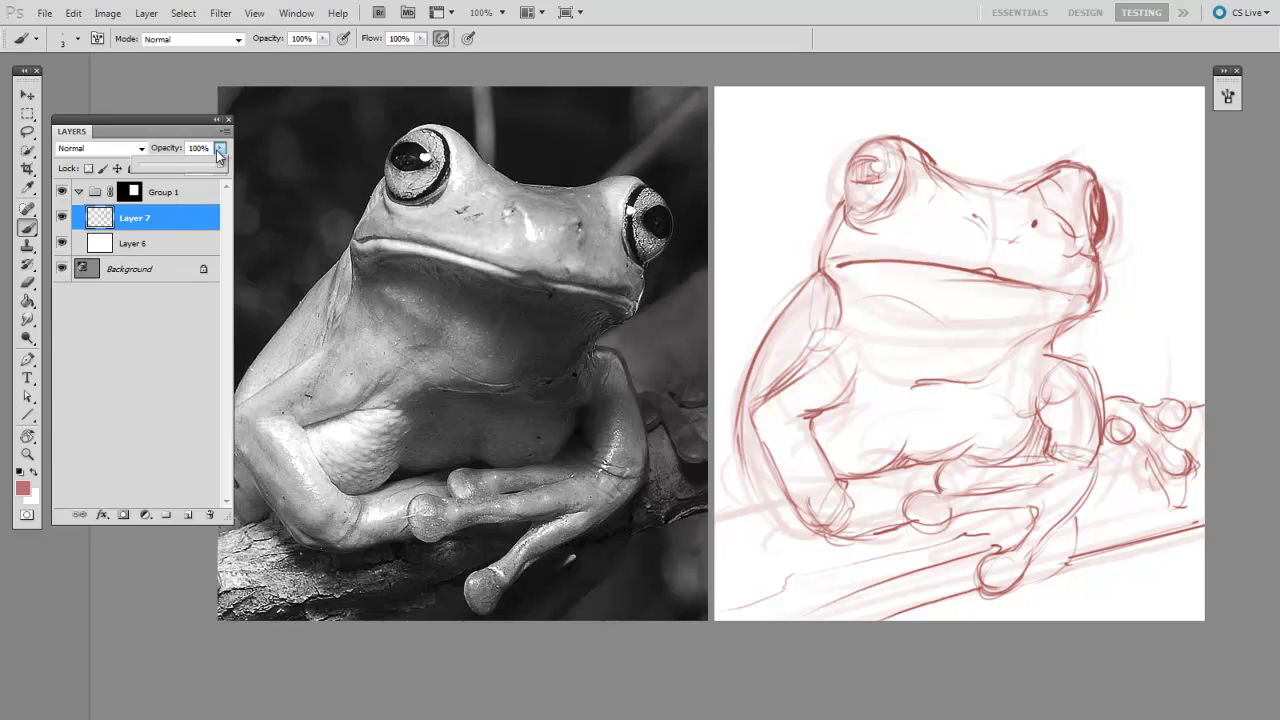
left_click(165, 165)
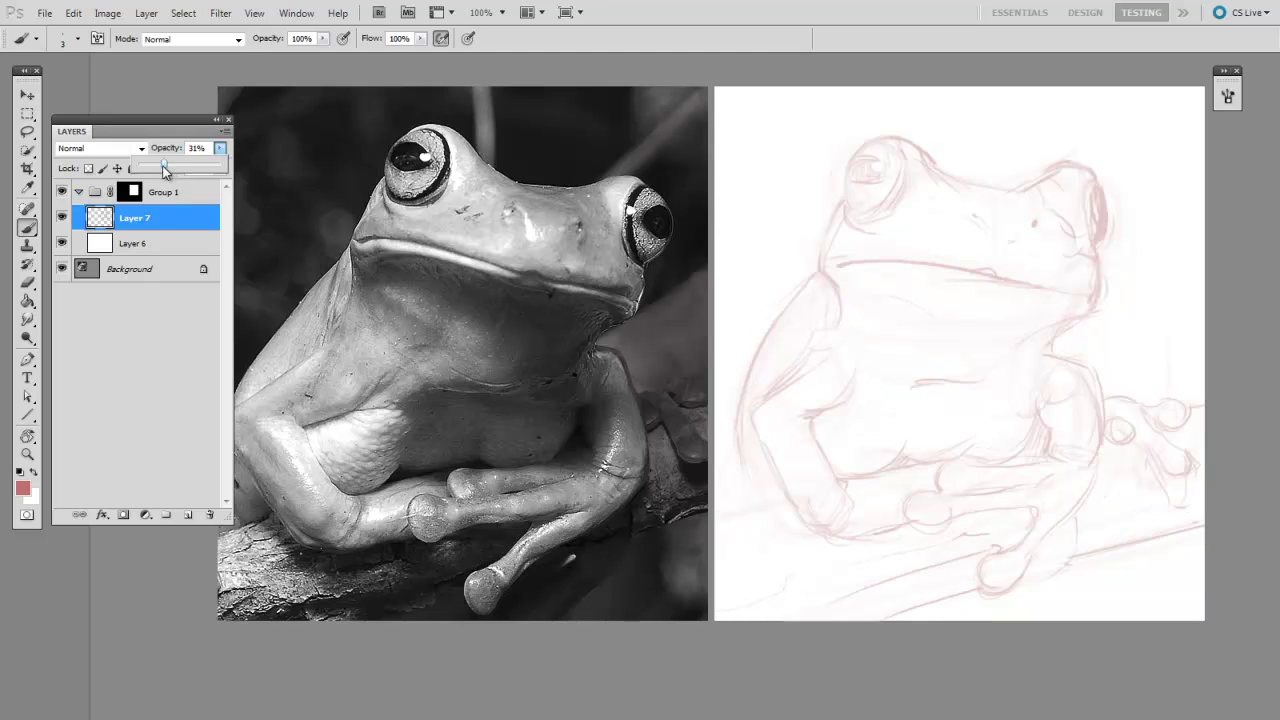
- Reduce the black brush to a fine 4-pixel tip for inking the left-hand eye on the new layer
key("ctrl+plus")
left_click_drag(891, 554, 871, 570)
key("ctrl+minus")
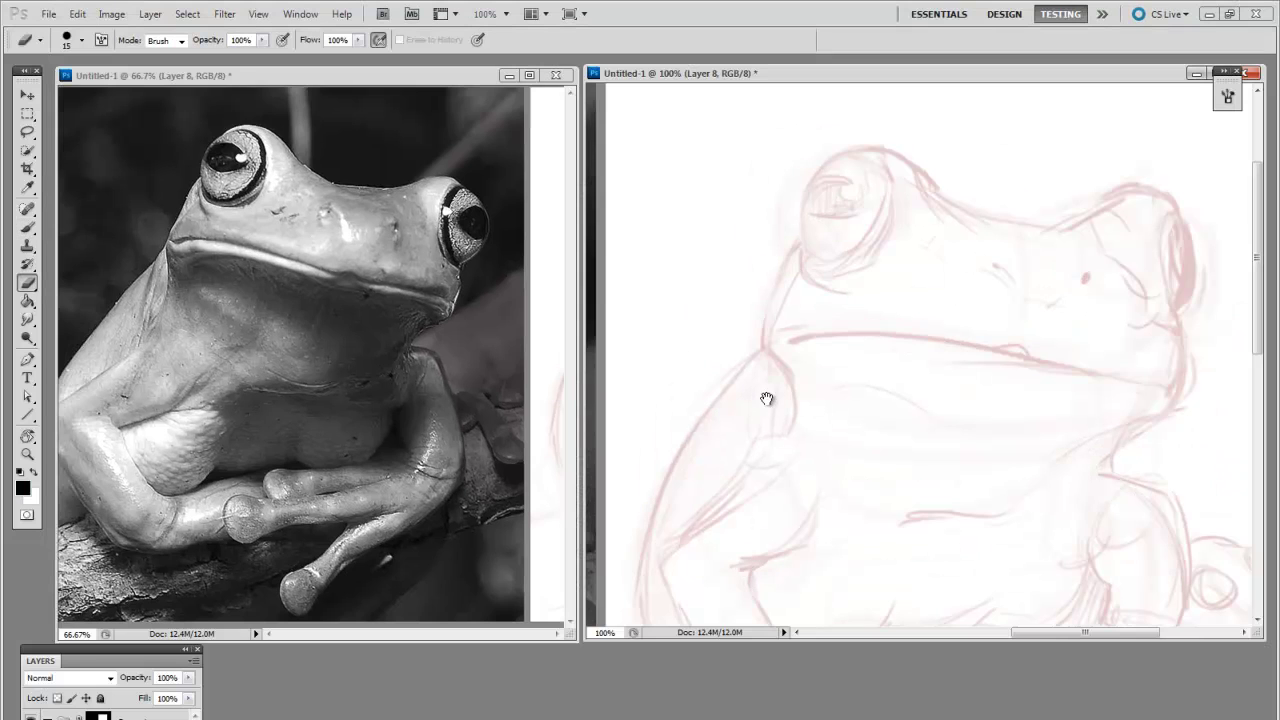
right_click(760, 320)
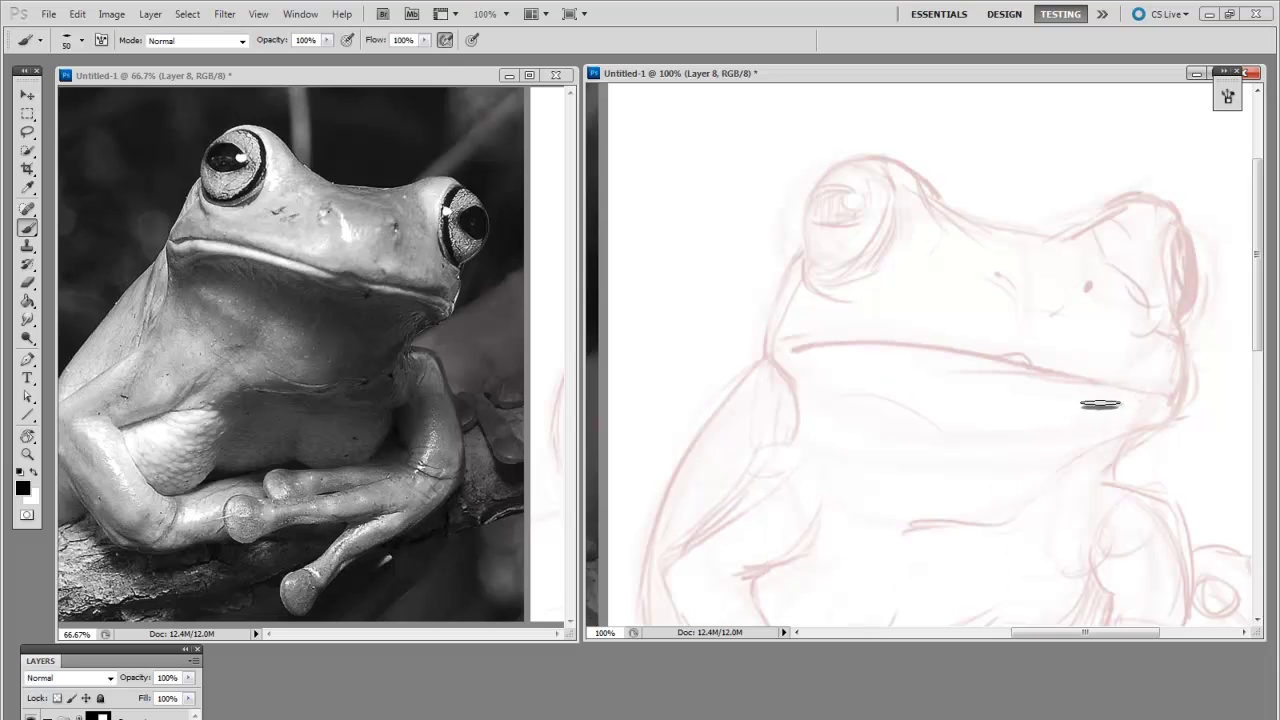
key("e")
left_click_drag(758, 409, 770, 407)
key("ctrl+plus")
left_click_drag(773, 302, 784, 518)
key("b")
right_click(790, 457)
key("bracketleft")
key("bracketleft")
key("bracketleft")
key("bracketleft")
key("bracketleft")
key("bracketleft")
key("bracketleft")
key("bracketleft")
key("bracketleft")
key("bracketleft")
key("bracketleft")
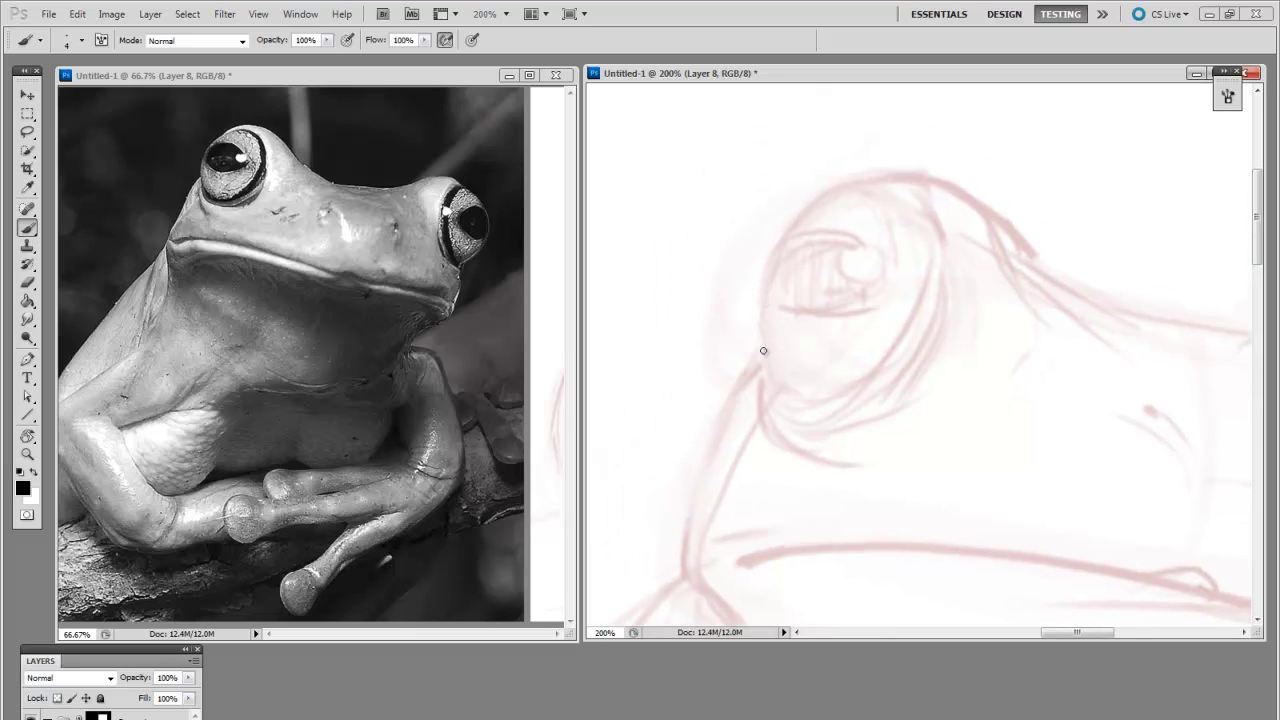
- Ink the outer left edge of the left-hand eye, plus a short stroke branching off toward the cheek
left_click_drag(777, 401, 763, 310)
left_click_drag(772, 395, 836, 190)
left_click_drag(761, 345, 789, 407)
left_click_drag(760, 366, 732, 398)
left_click_drag(764, 494, 806, 486)
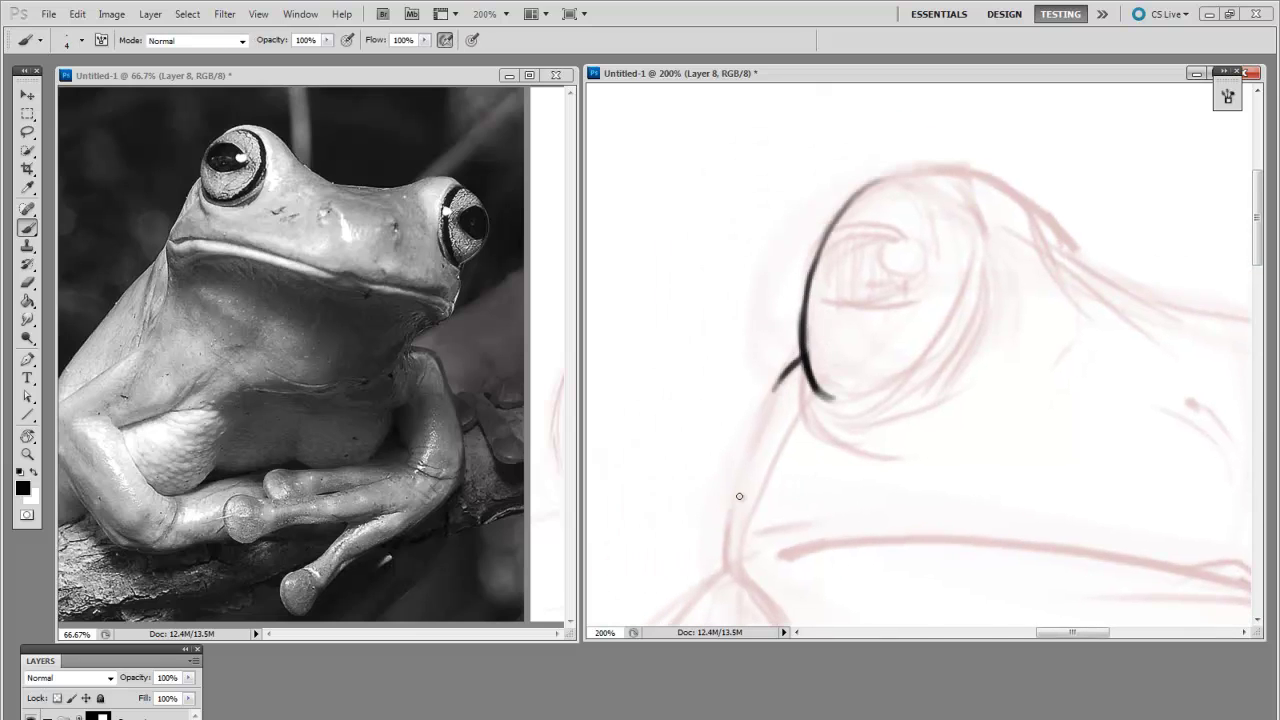
- Ink the side of the head as a thick curved line from the mouth corner up to the left-hand eye
left_click_drag(728, 560, 746, 467)
mouse_move(779, 390)
left_mouse_down()
mouse_move(729, 540)
mouse_move(776, 388)
left_mouse_up()
left_click_drag(750, 456, 795, 355)
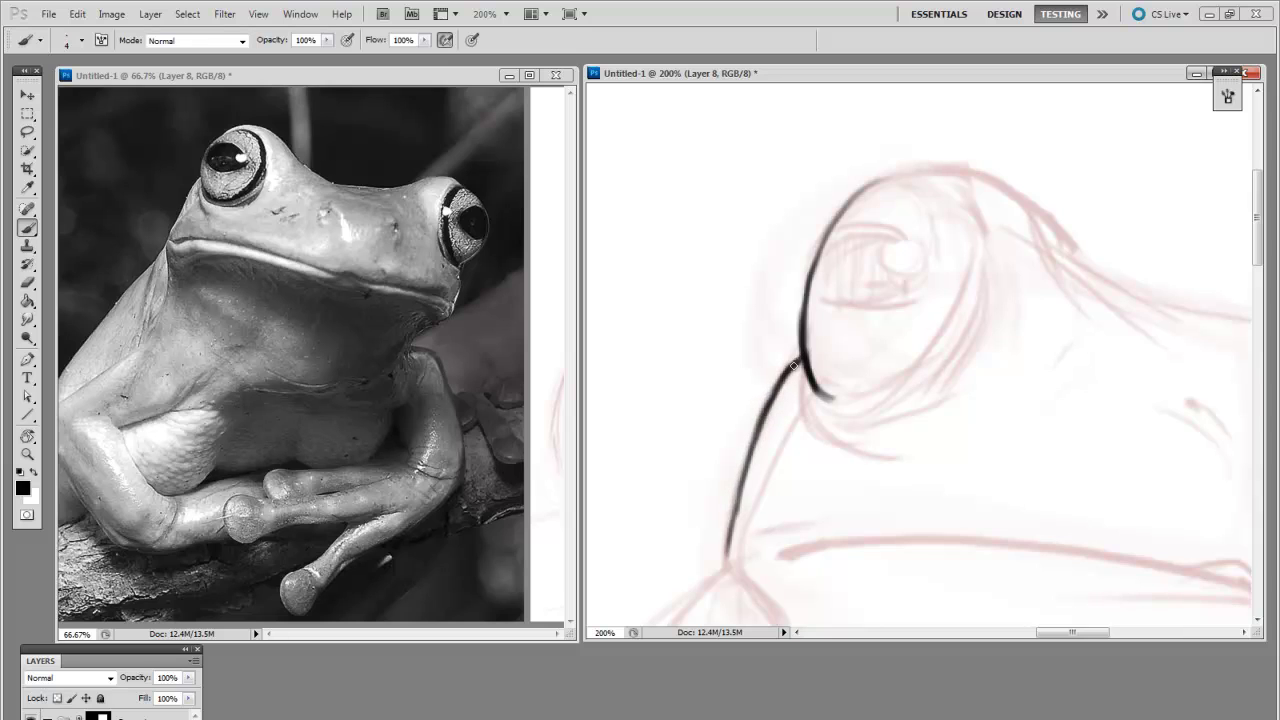
left_click_drag(976, 462, 1013, 332)
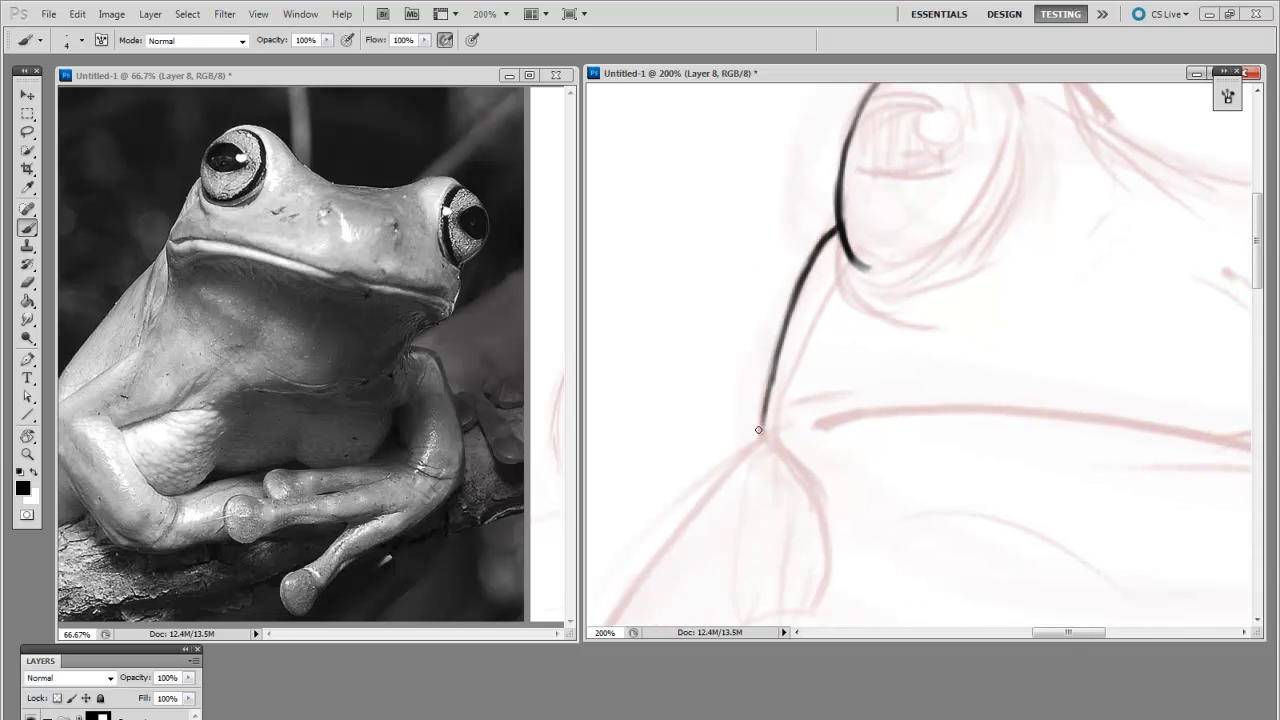
mouse_move(761, 430)
left_mouse_down()
mouse_move(777, 336)
mouse_move(833, 233)
left_mouse_up()
- Extend the left-hand eye's ink outline over its top and add a short curved fold beneath the eye
mouse_move(804, 367)
left_mouse_down()
mouse_move(800, 331)
mouse_move(800, 523)
left_mouse_up()
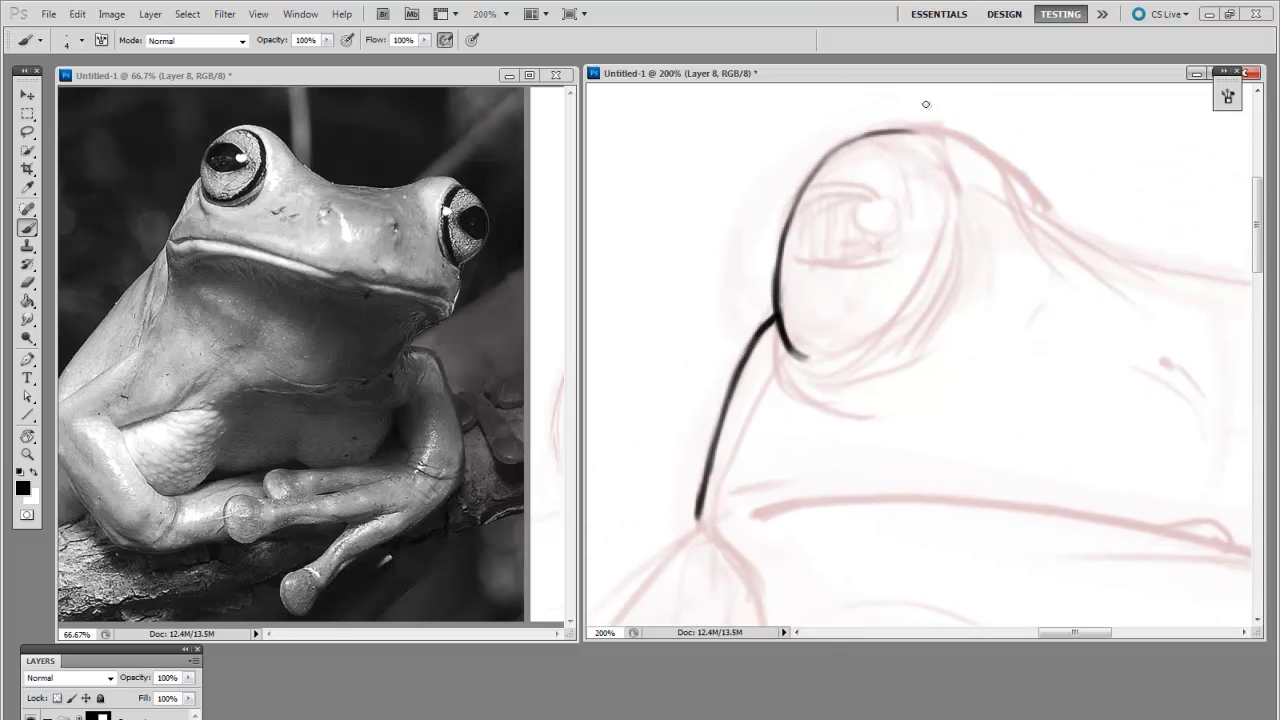
left_click_drag(913, 527, 914, 540)
left_click_drag(777, 340, 794, 406)
- Thin the inner side of the left-hand eye's outline with a 5-pixel eraser
key("e")
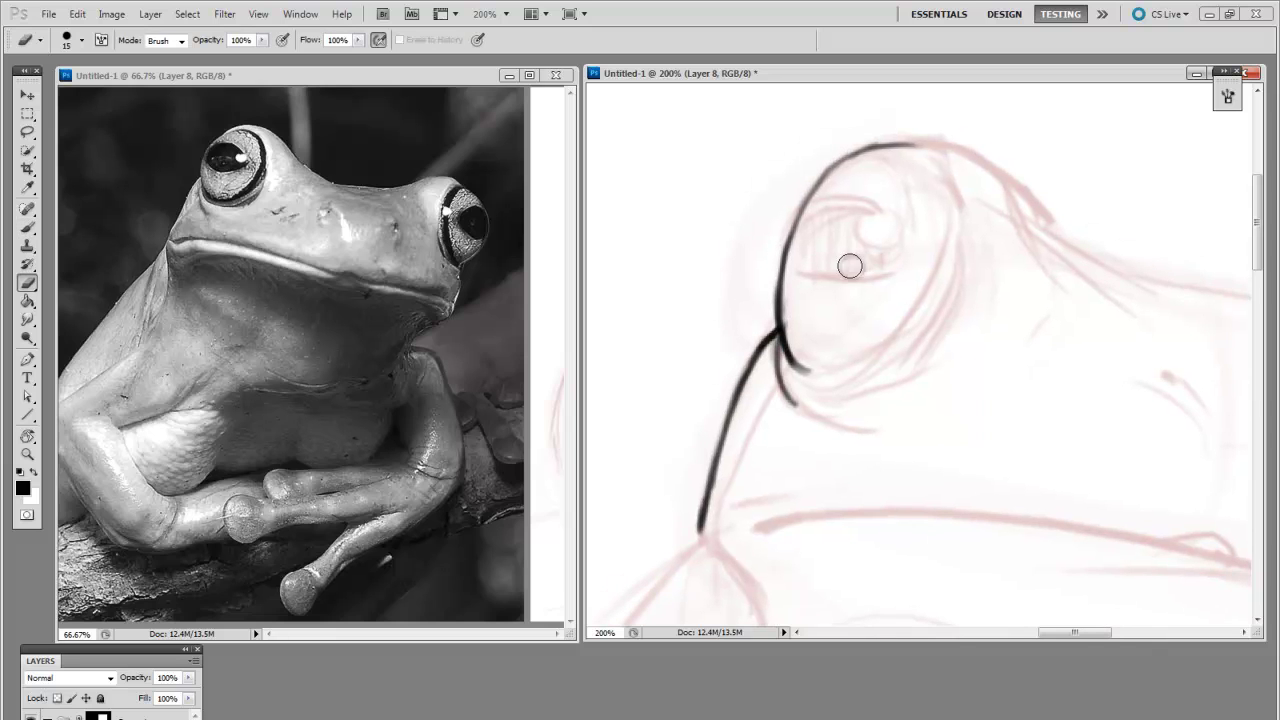
left_click_drag(1002, 540, 1006, 500)
key("ctrl+minus")
key("ctrl+minus")
left_click_drag(1027, 565, 1053, 452)
key("ctrl+minus")
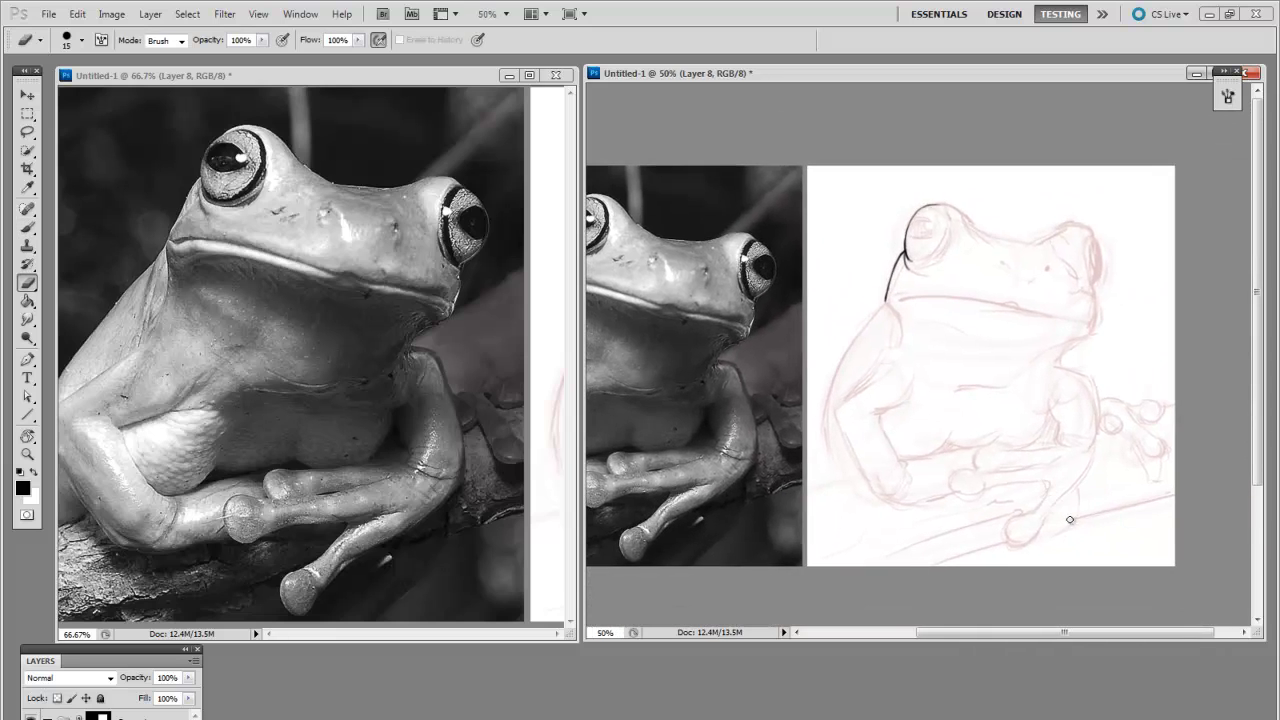
scroll(1069, 520, "up", 4)
key("bracketleft")
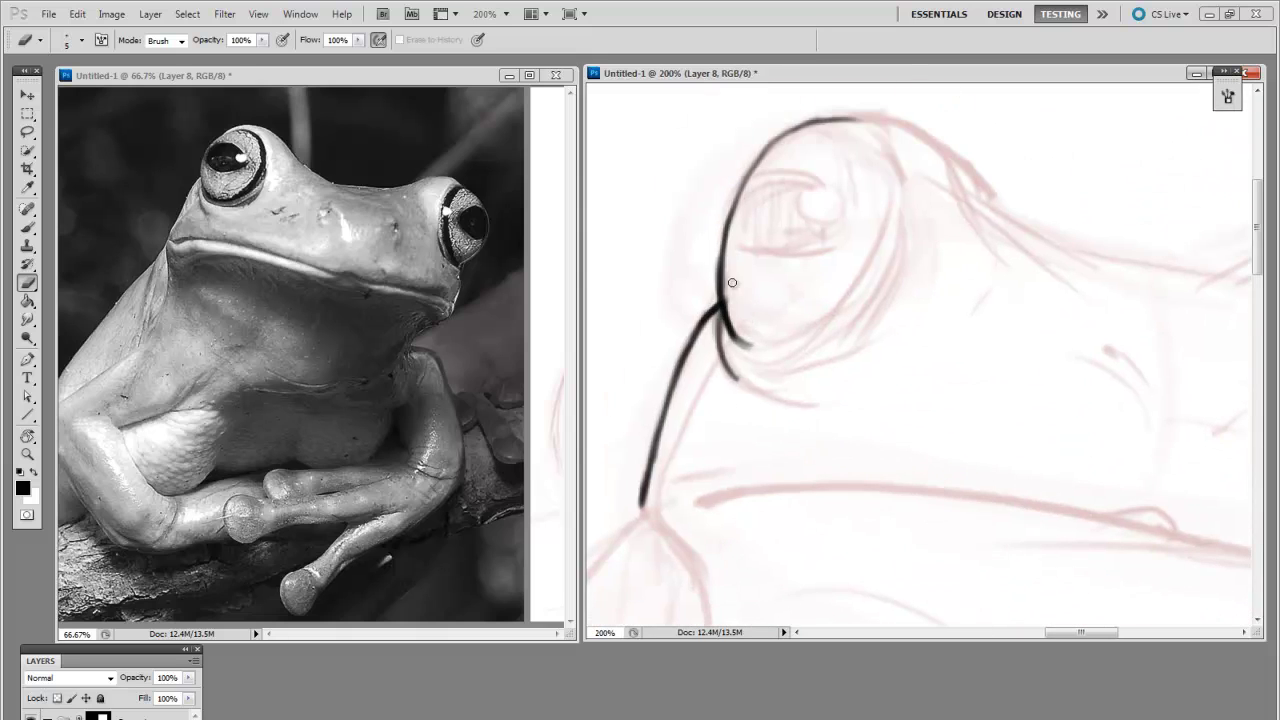
left_click_drag(731, 278, 741, 335)
left_click_drag(733, 250, 742, 336)
left_click_drag(736, 222, 725, 290)
left_click_drag(944, 308, 948, 348)
- Ink the left-hand eye's upper right curve, alternating brush and eraser to clean up the line
key("b")
mouse_move(838, 156)
left_mouse_down()
mouse_move(911, 245)
mouse_move(897, 182)
mouse_move(910, 232)
mouse_move(881, 308)
mouse_move(903, 207)
left_mouse_up()
key("e")
key("b")
key("e")
key("b")
mouse_move(893, 288)
left_mouse_down()
mouse_move(899, 197)
mouse_move(880, 296)
mouse_move(896, 264)
left_mouse_up()
key("e")
- Continue the left-hand eye's outline down its right side toward the bottom of the eyeball
key("ctrl+plus")
left_click_drag(982, 314, 937, 500)
key("b")
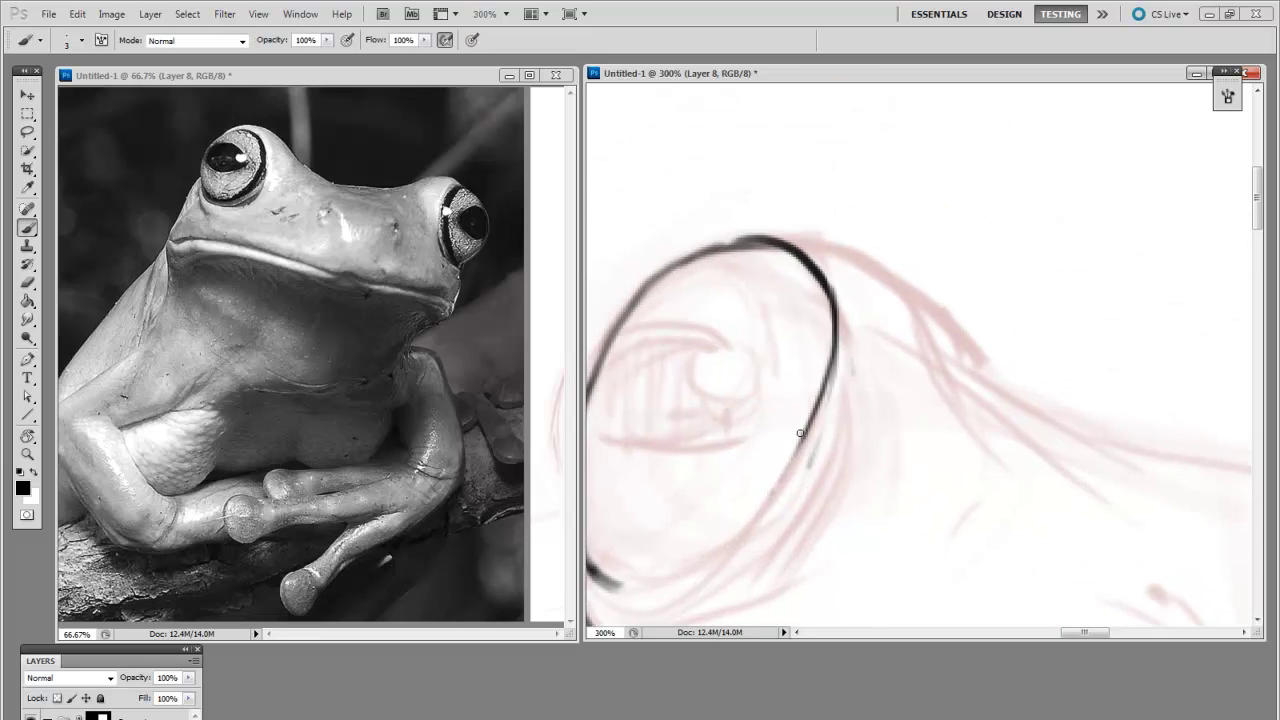
left_click_drag(800, 432, 757, 517)
left_click_drag(818, 410, 917, 279)
left_click_drag(870, 374, 790, 447)
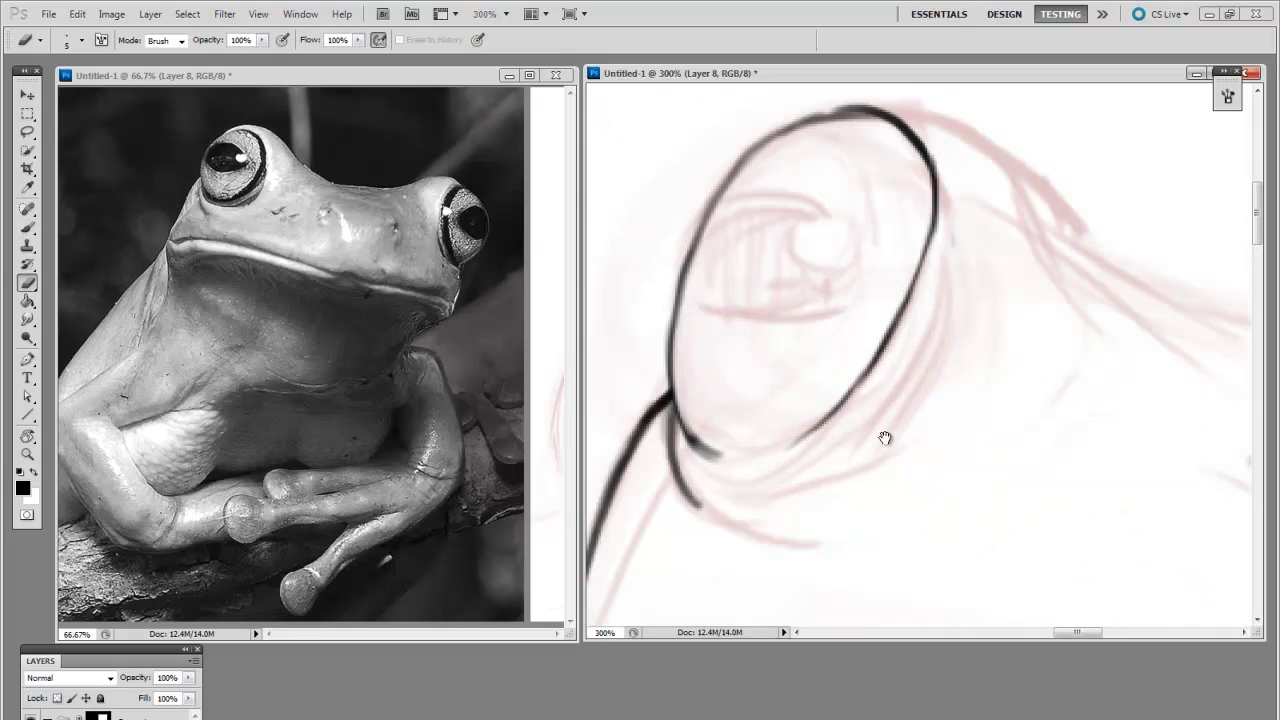
left_click_drag(883, 437, 900, 434)
- Ink the left-hand pupil's lower and upper edges and the round highlight cutting into its right side
left_click_drag(728, 299, 880, 312)
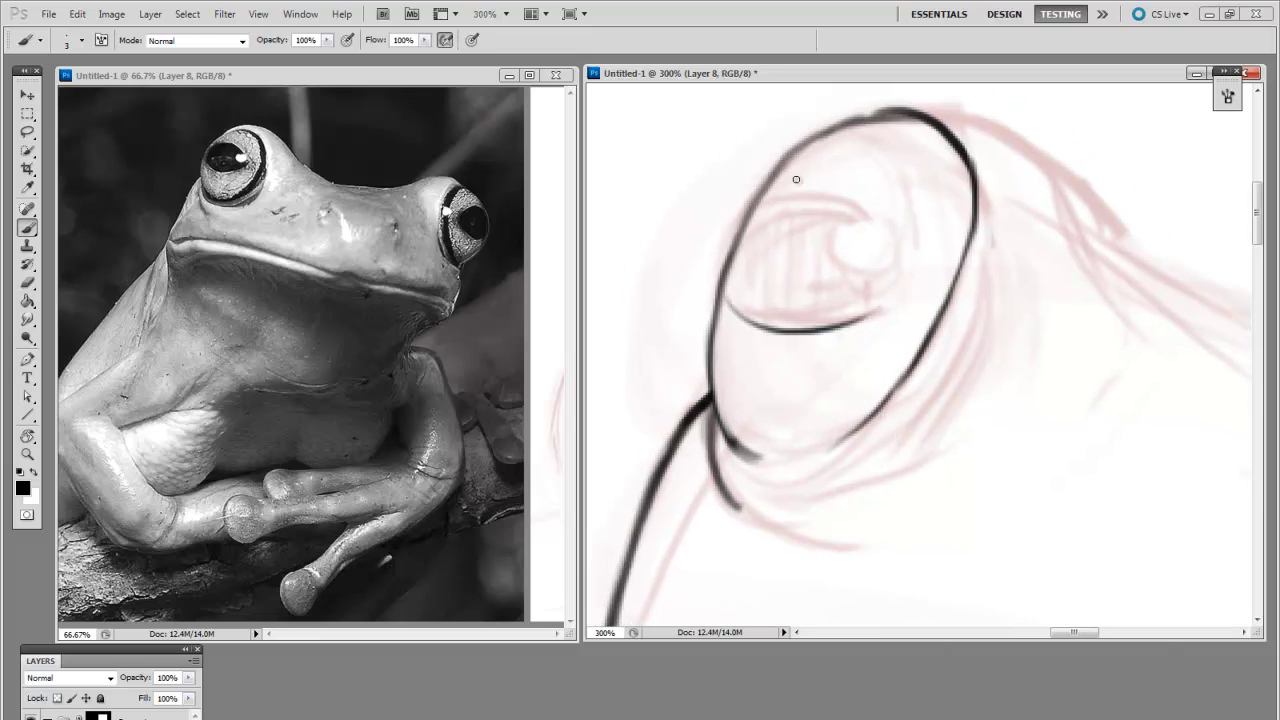
mouse_move(752, 208)
left_mouse_down()
mouse_move(884, 218)
mouse_move(871, 282)
left_mouse_up()
key("e")
key("b")
key("e")
key("b")
key("e")
key("b")
left_click_drag(875, 212, 878, 217)
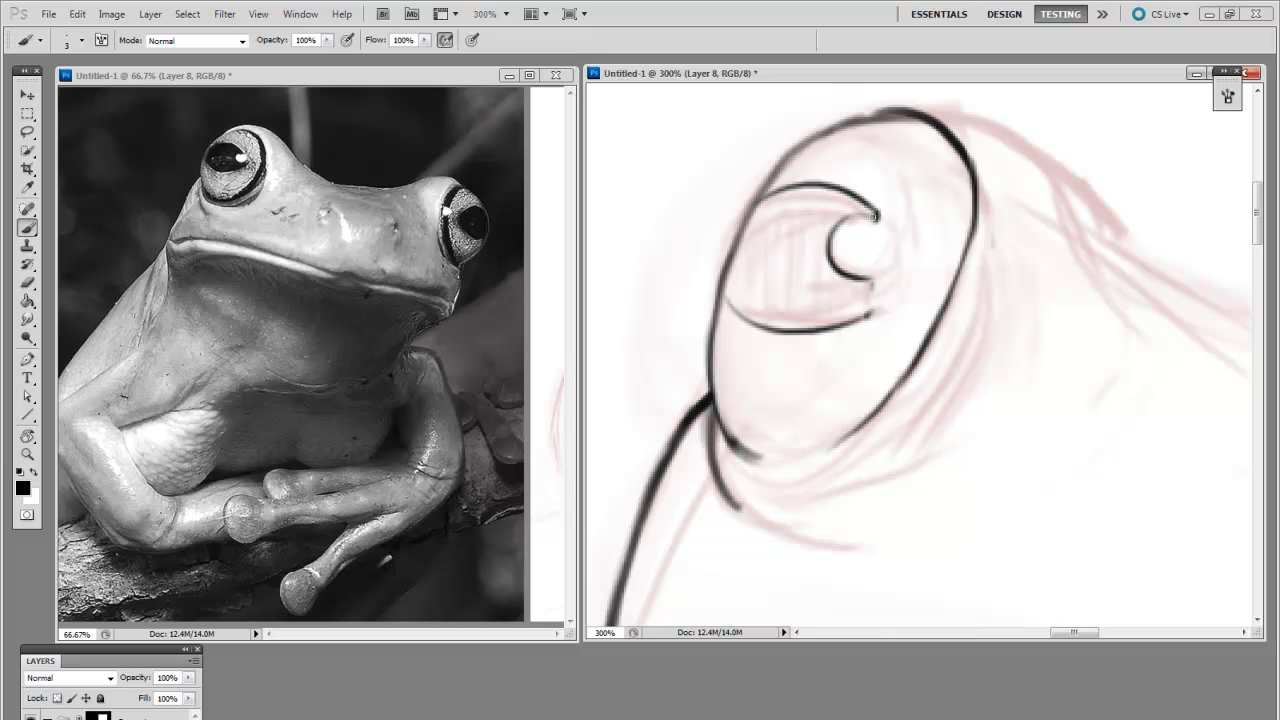
key("ctrl+minus")
mouse_move(1081, 485)
left_mouse_down()
mouse_move(1087, 428)
mouse_move(1000, 410)
left_mouse_up()
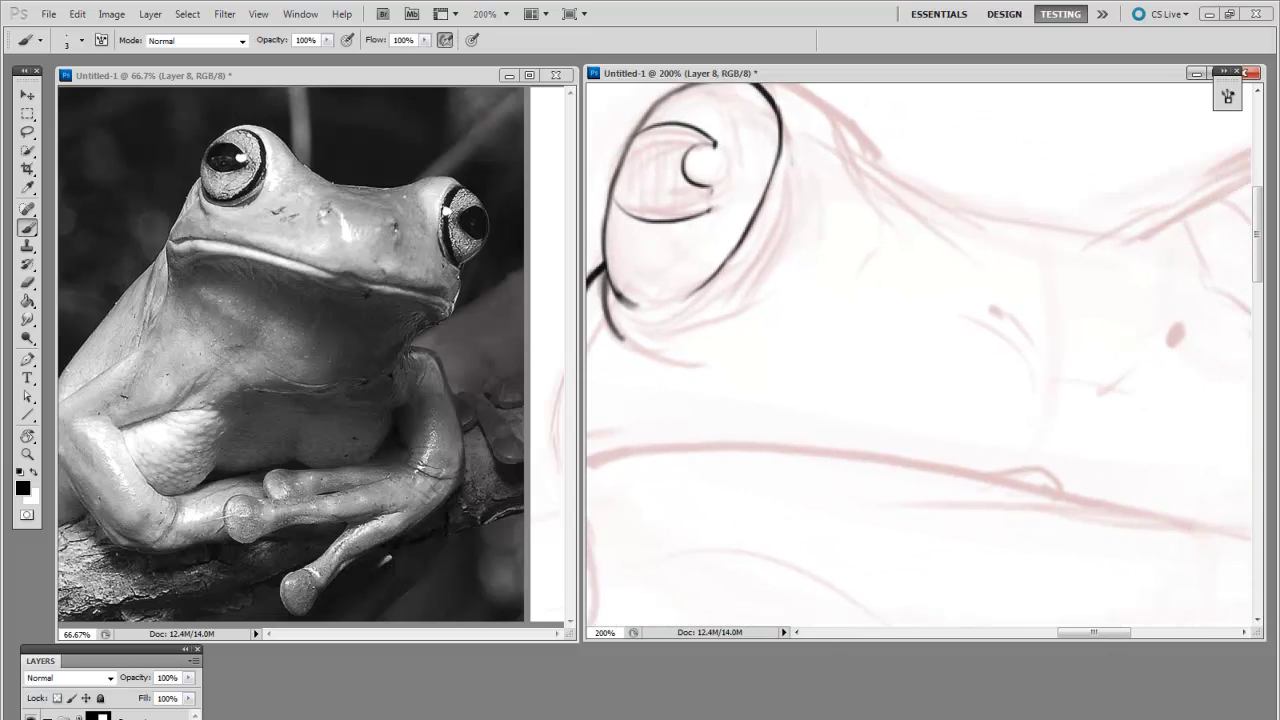